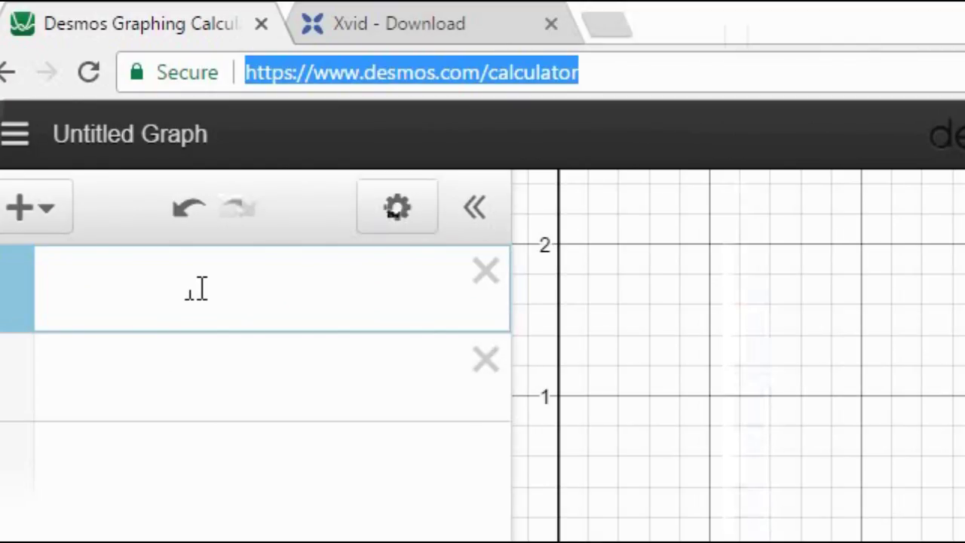
Enter arcsin(sin(x))*(2/pi) in the first Desmos row to plot a triangle wave peaking at 1
left_click(198, 289)
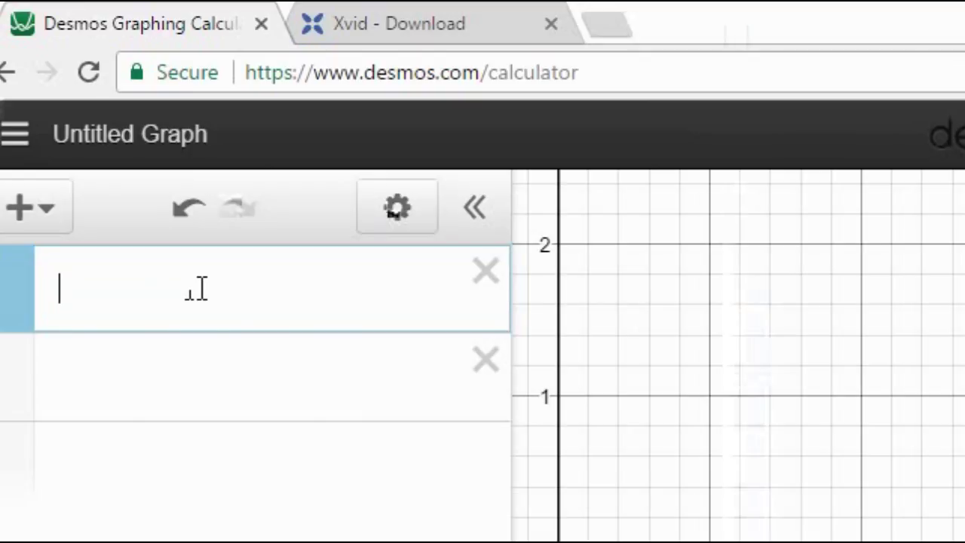
type("sin(x")
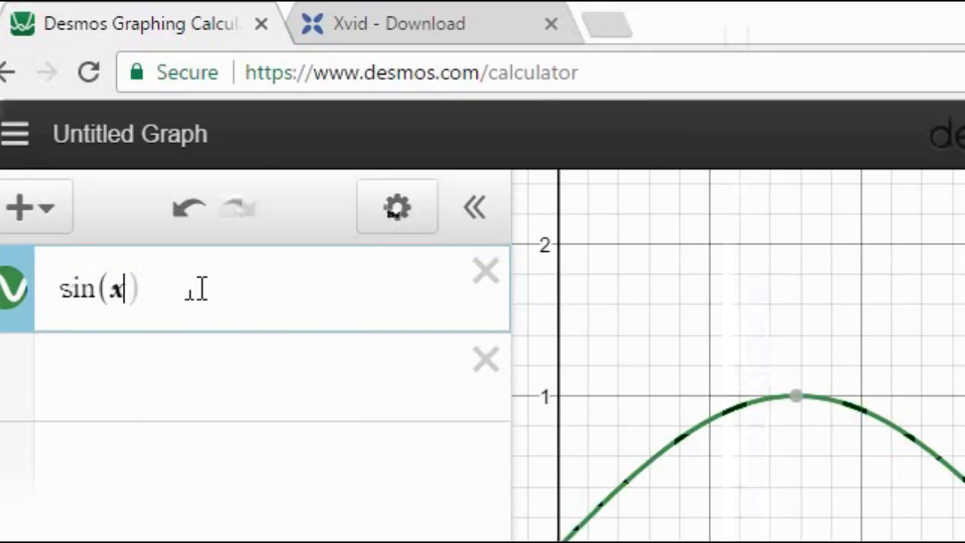
left_click(60, 288)
type("arcsin")
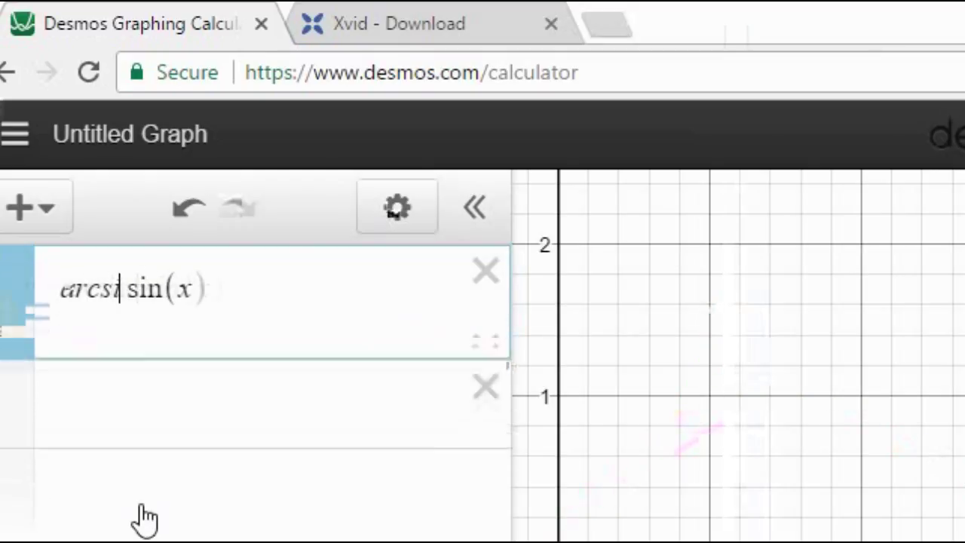
type("(")
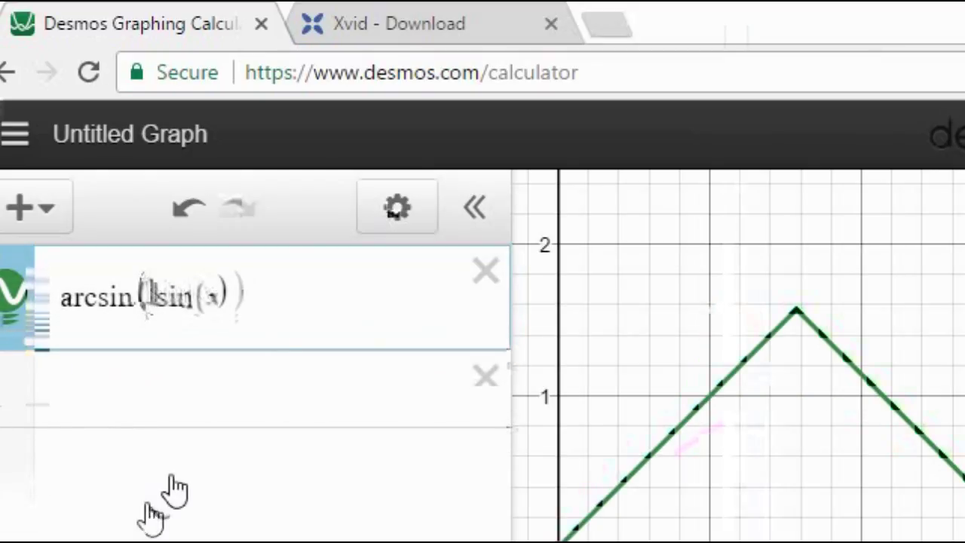
left_click(312, 294)
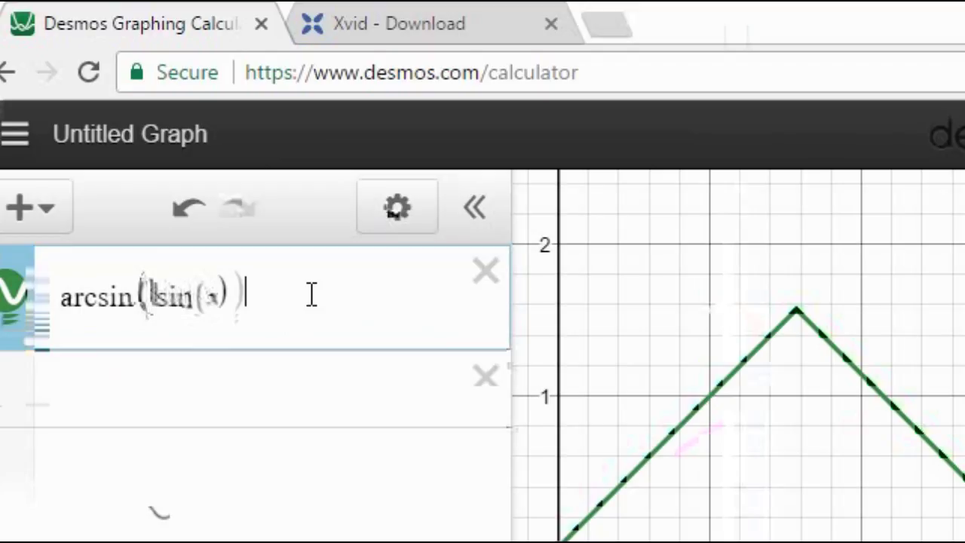
type("*(")
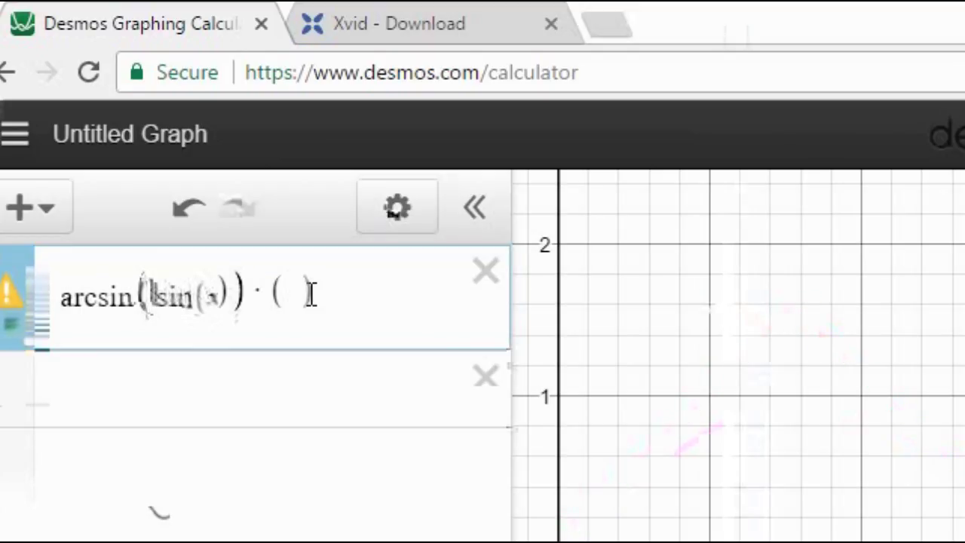
type("2/")
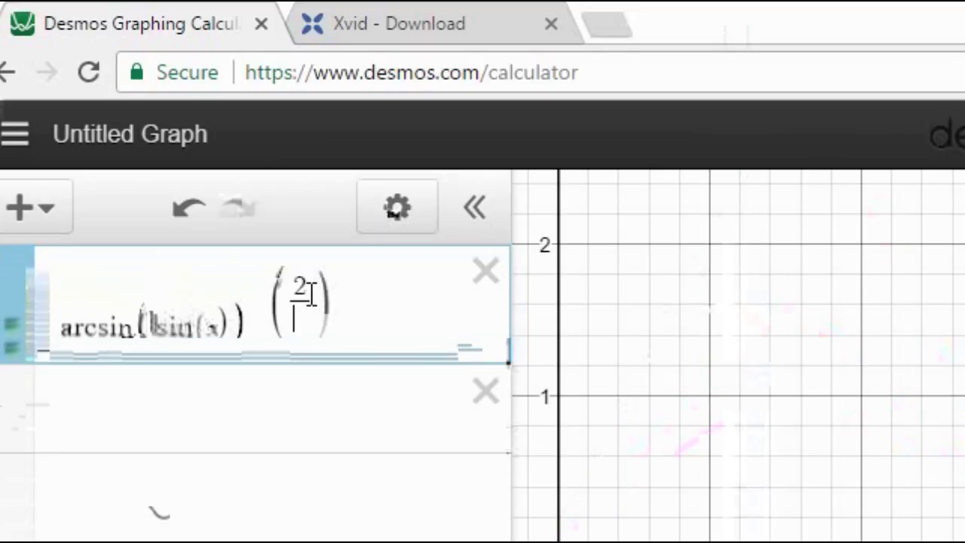
type("pi")
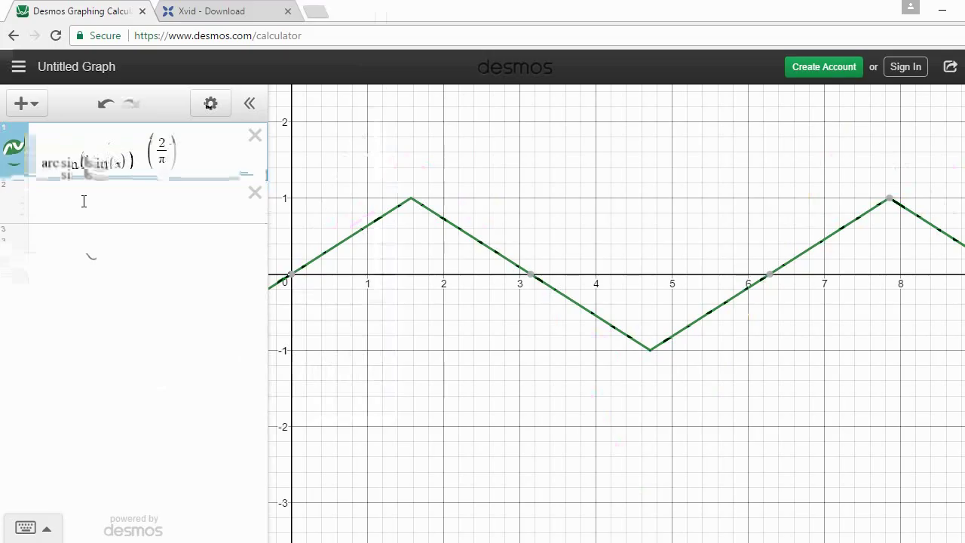
left_click(84, 201)
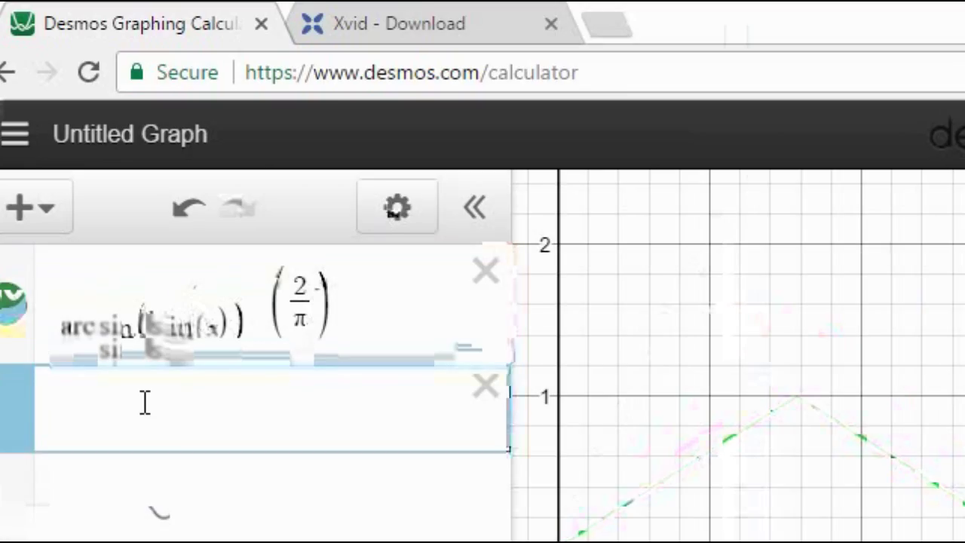
Build arctan(1/tan(x))*0.63 as the second Desmos expression
type("1/tan")
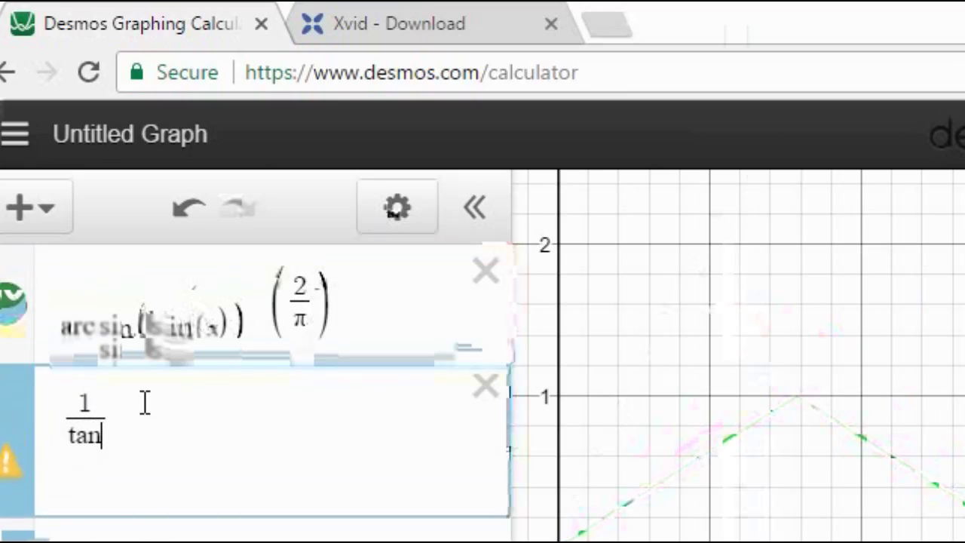
type("(x")
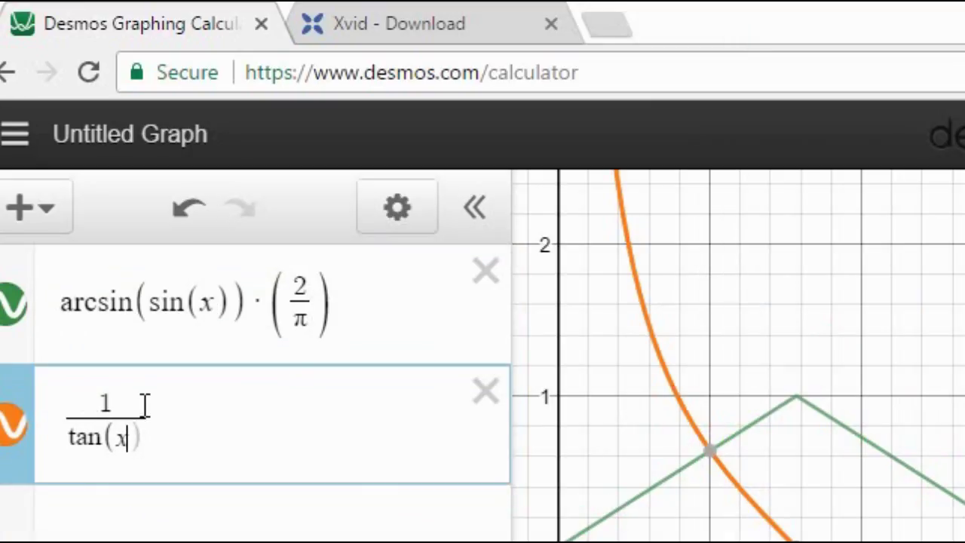
left_click(45, 420)
type("arctan(")
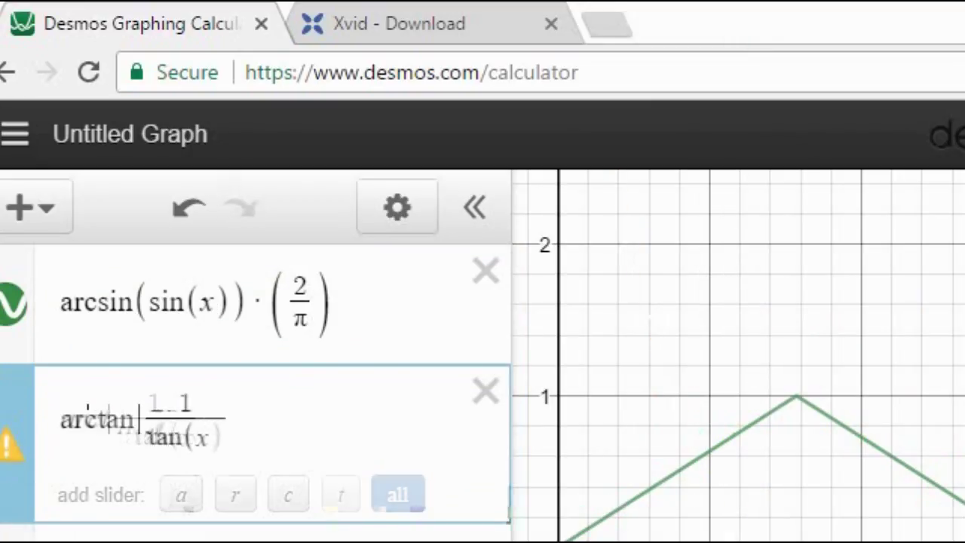
type("|")
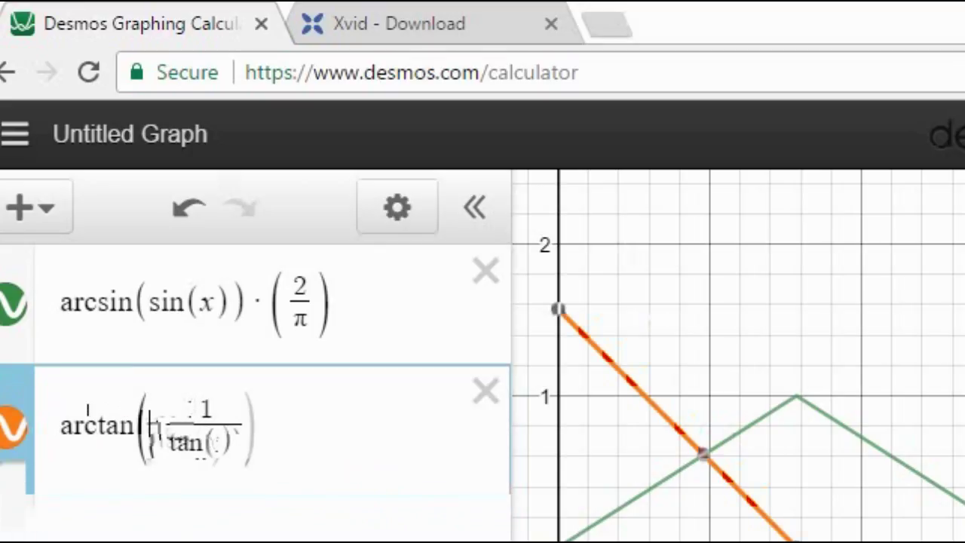
left_click(332, 437)
type("*0.")
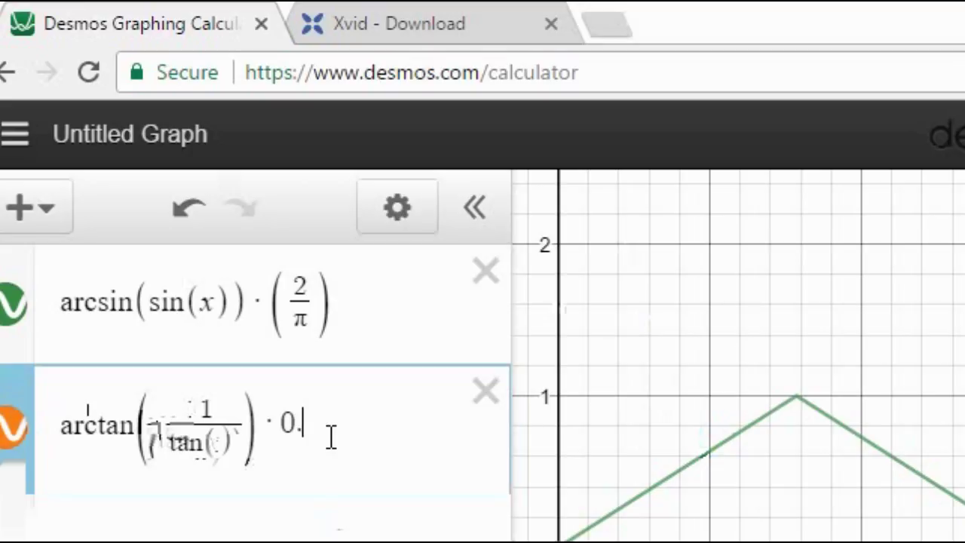
type("63")
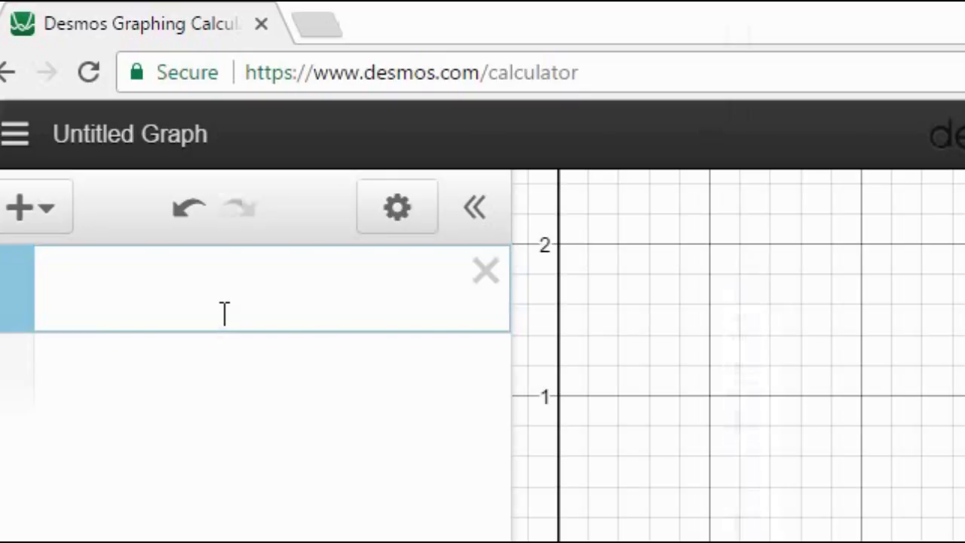
Build sin(a*arccos(tanh(b*sin(x)))) in Desmos and add sliders for b and a
type("sin(x")
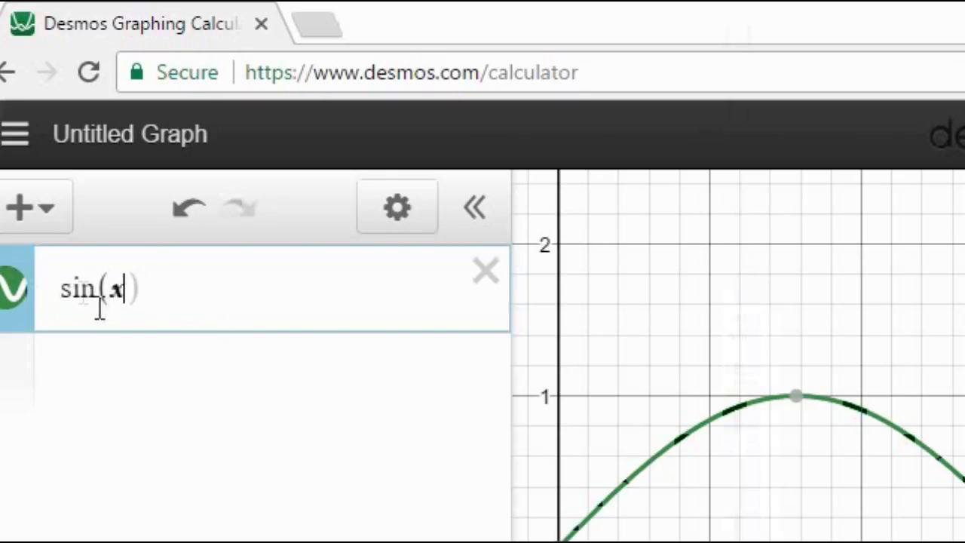
left_click(58, 289)
type("tanh(")
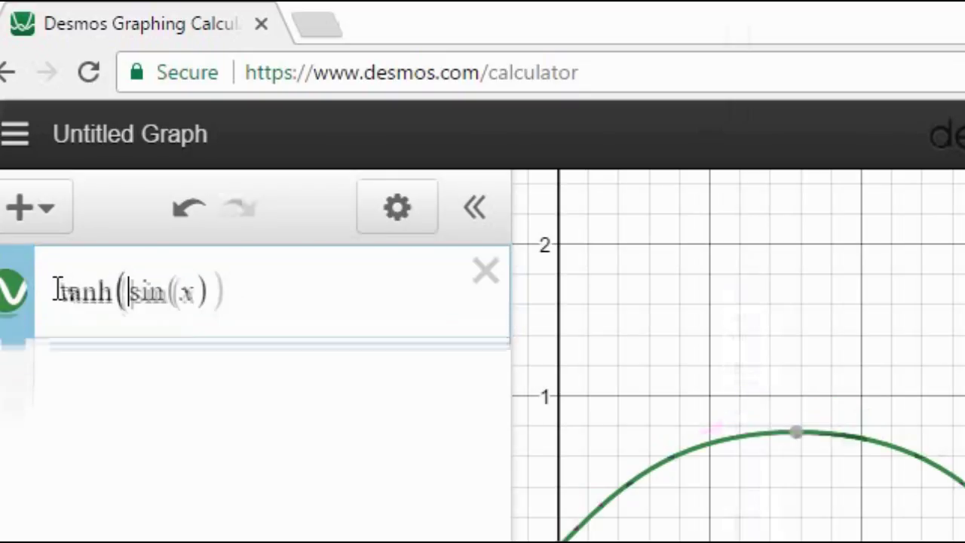
left_click(59, 294)
type("arccos(")
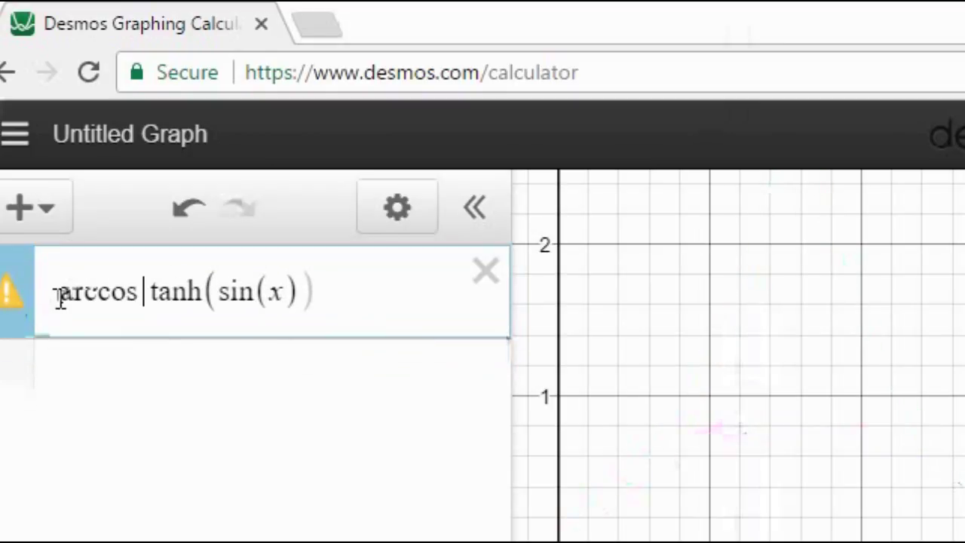
left_click(60, 295)
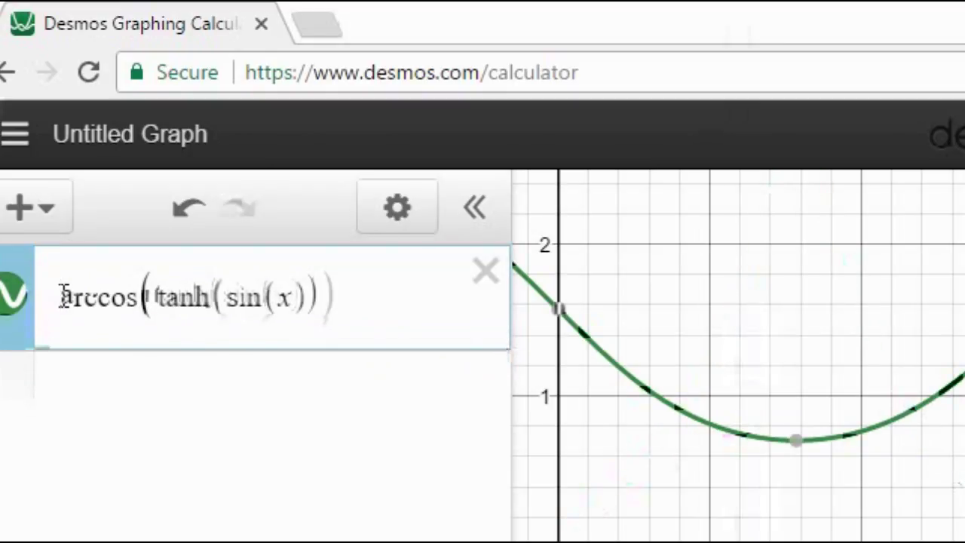
type("sin(")
left_click(272, 300)
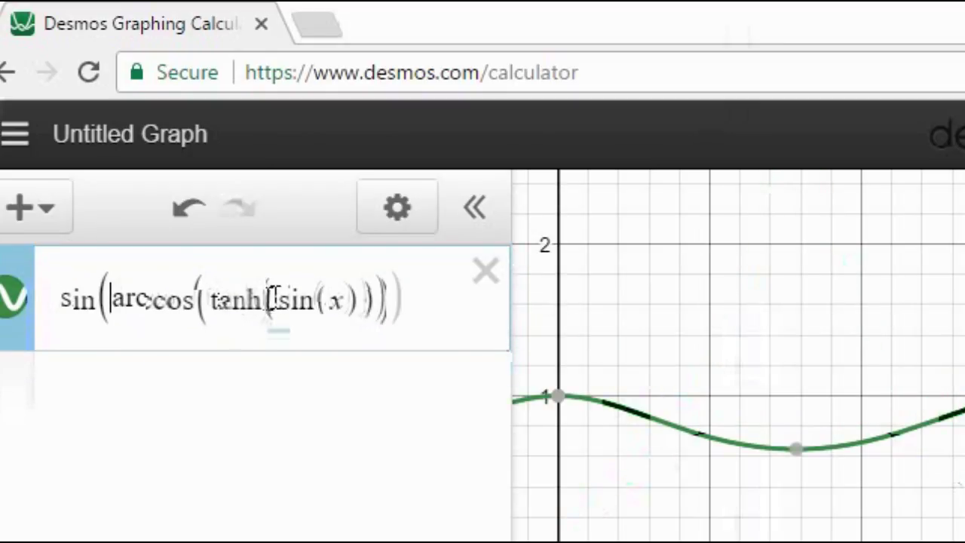
type("b*")
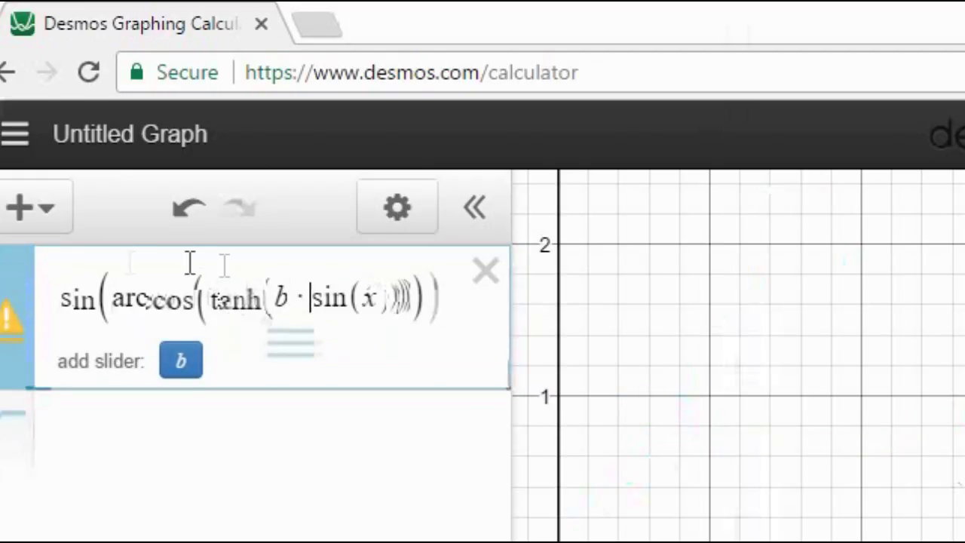
left_click(181, 360)
left_click(111, 299)
type("a*")
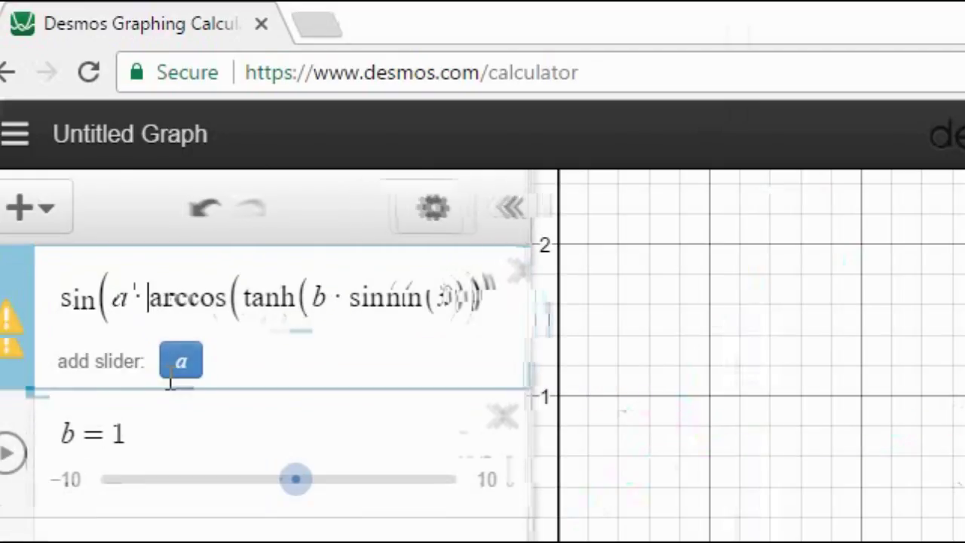
left_click(185, 365)
Experiment with the a and b sliders, leaving a near 4.6 and b near 7.7
left_click_drag(295, 451, 376, 450)
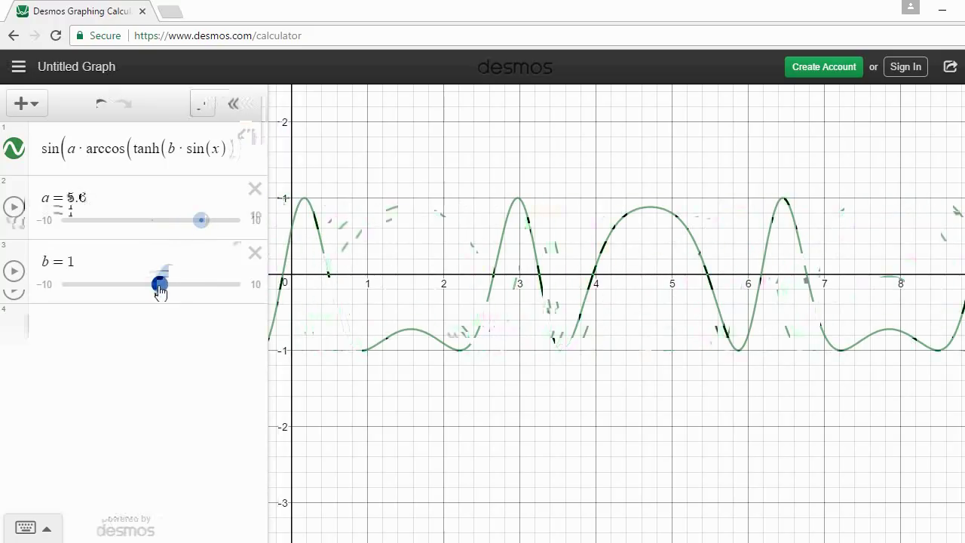
left_click_drag(159, 290, 208, 300)
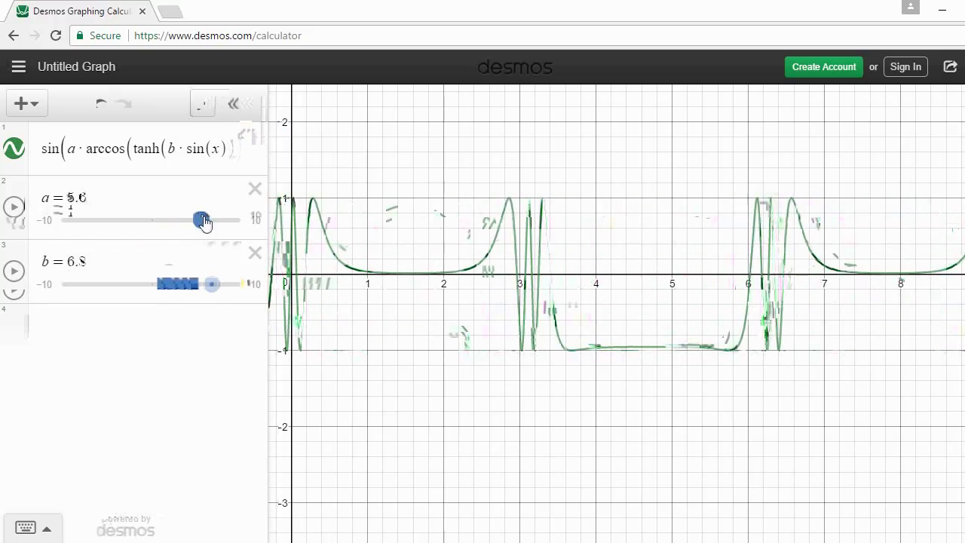
left_click_drag(201, 218, 192, 218)
left_click_drag(202, 284, 209, 290)
left_click_drag(192, 221, 186, 220)
mouse_move(214, 290)
left_mouse_down()
mouse_move(224, 291)
mouse_move(200, 297)
mouse_move(221, 303)
left_mouse_up()
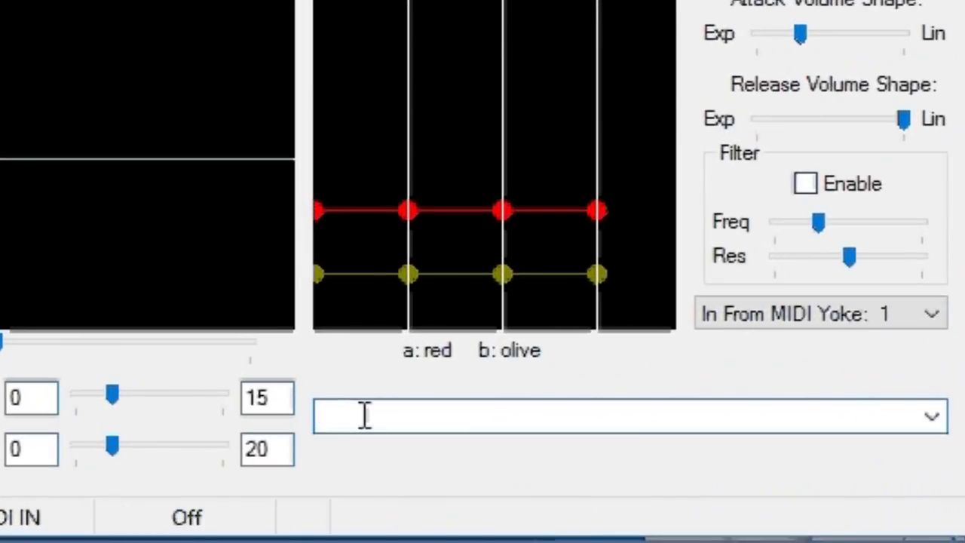
Enter asin(sin(x))*0.63 and play six higher and lower notes with the filter off
type("asin(")
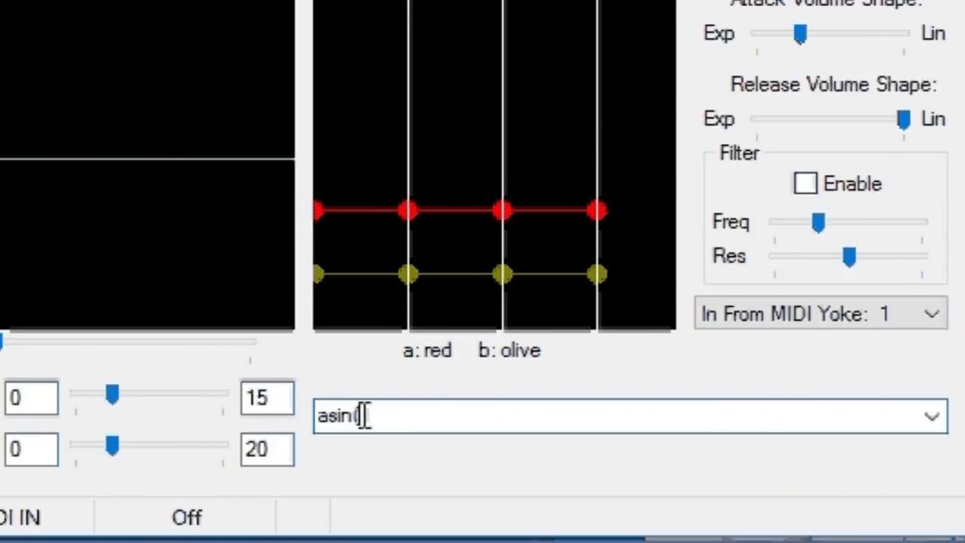
type("sin(x))")
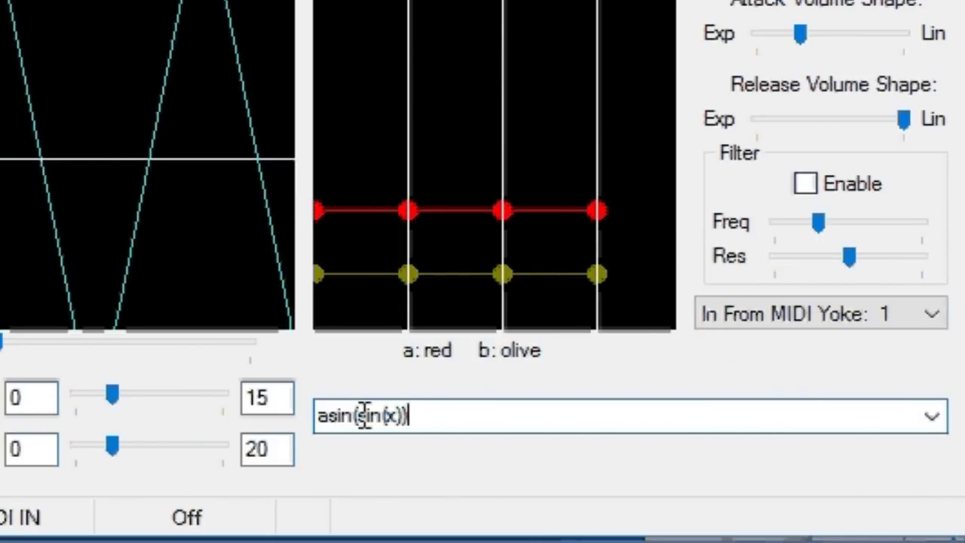
type("*0.")
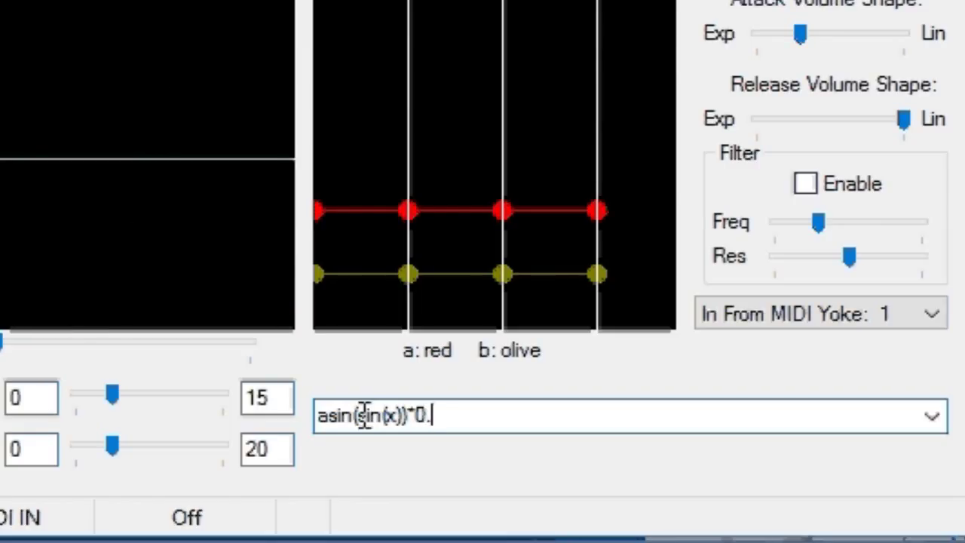
type("63")
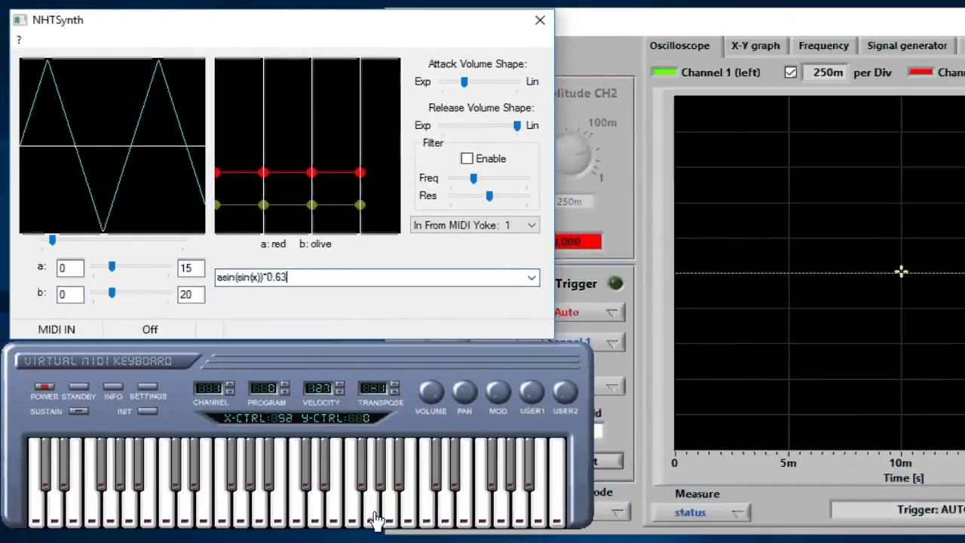
left_click(389, 520)
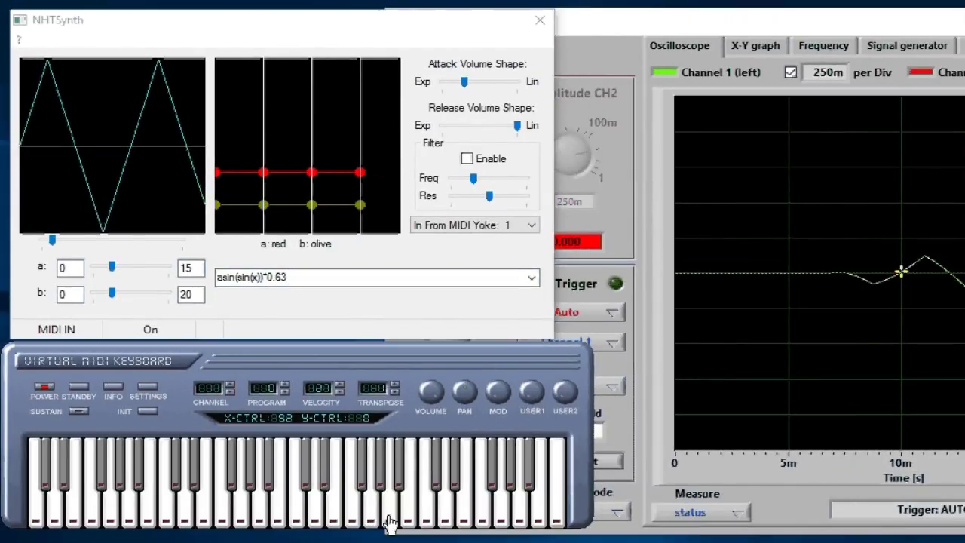
left_click(463, 522)
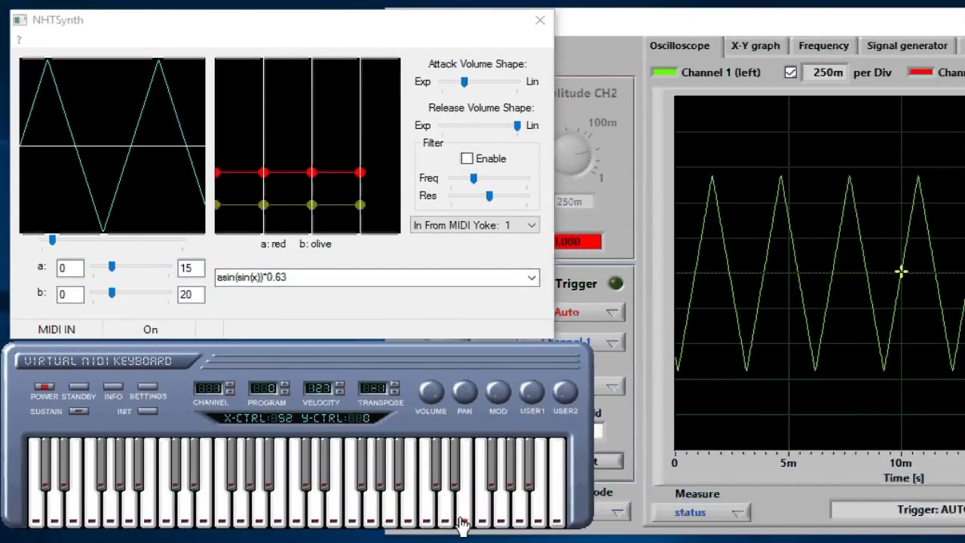
left_click(527, 522)
left_click(349, 521)
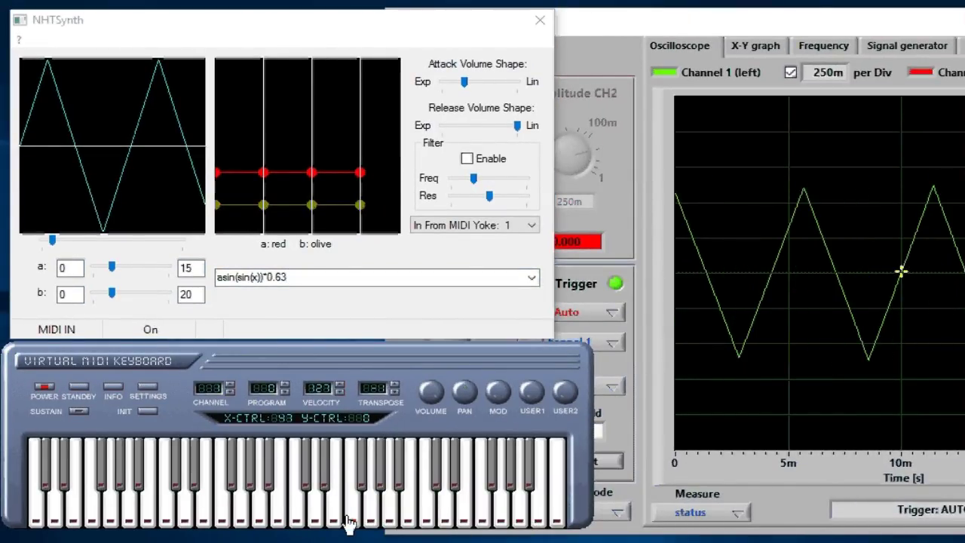
left_click(276, 521)
left_click(315, 522)
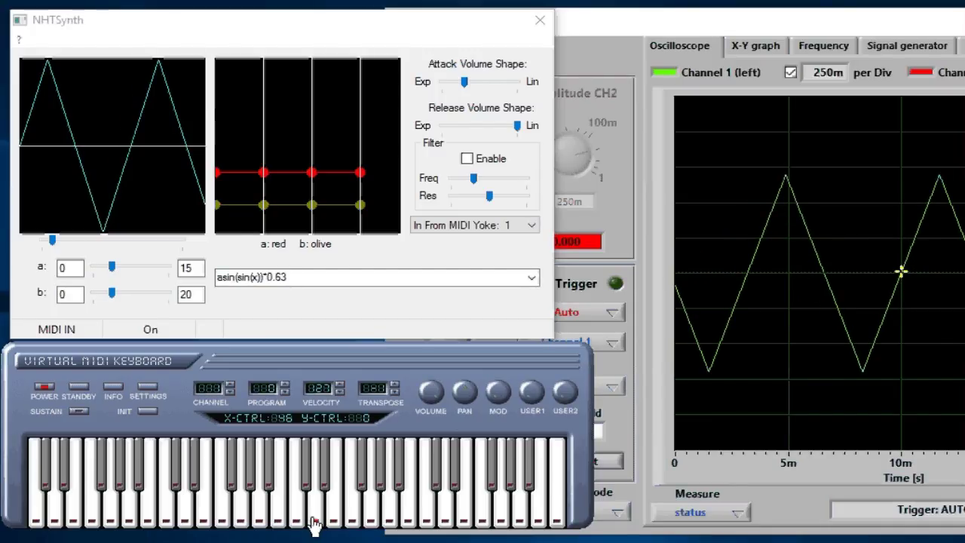
Select and delete the whole asin(sin(x))*0.63 formula
left_click(296, 277)
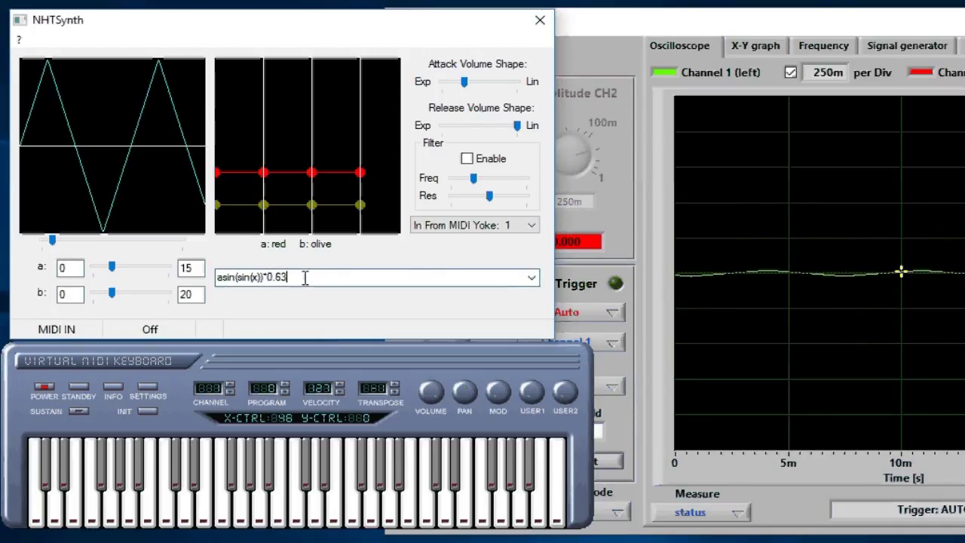
left_click_drag(305, 278, 192, 279)
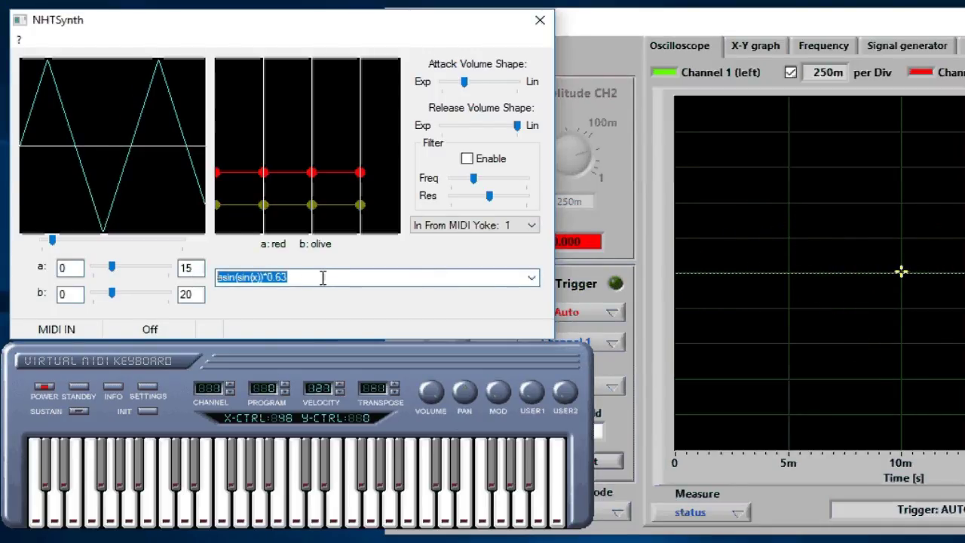
key("BackSpace")
Enter atan(1/tan(x))*0.63 and play six low and high sawtooth notes
type("atan(")
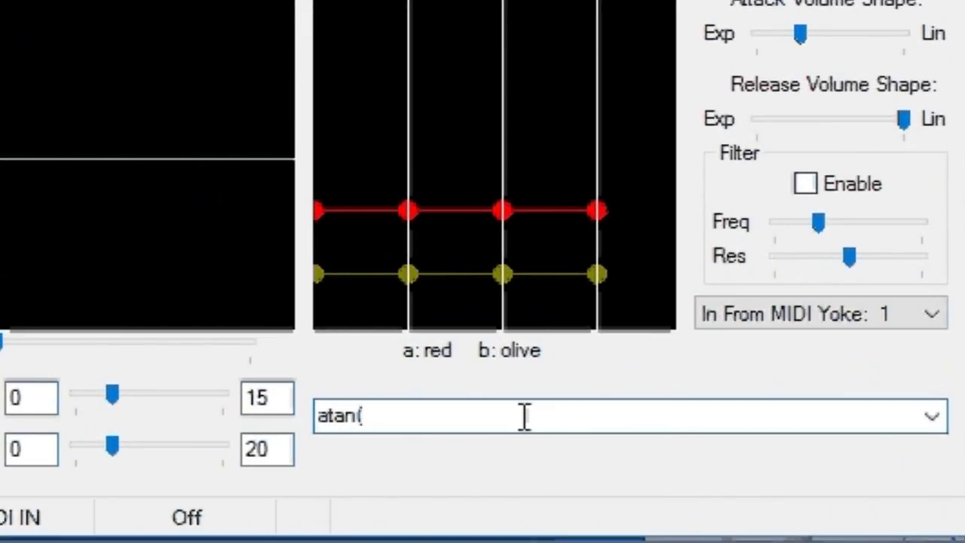
type("1/tan")
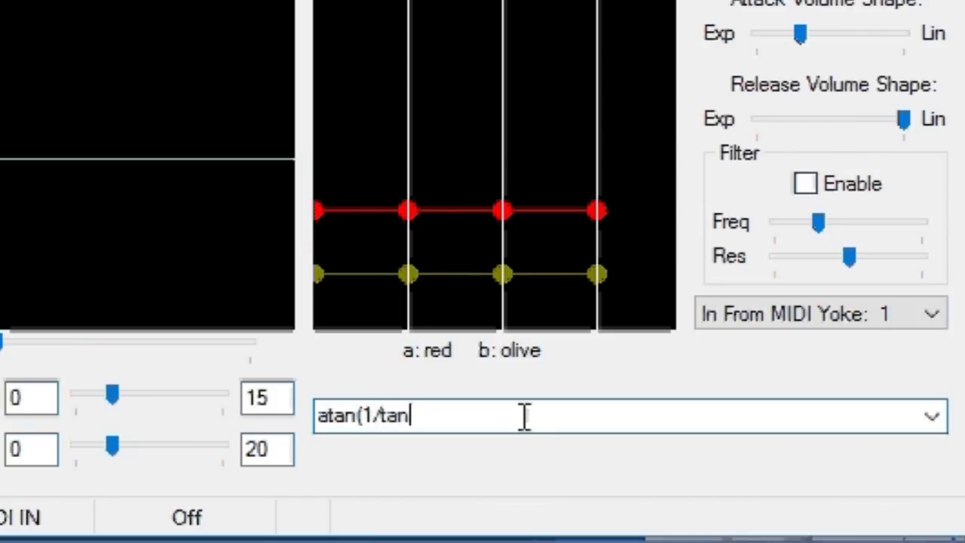
type("(x))")
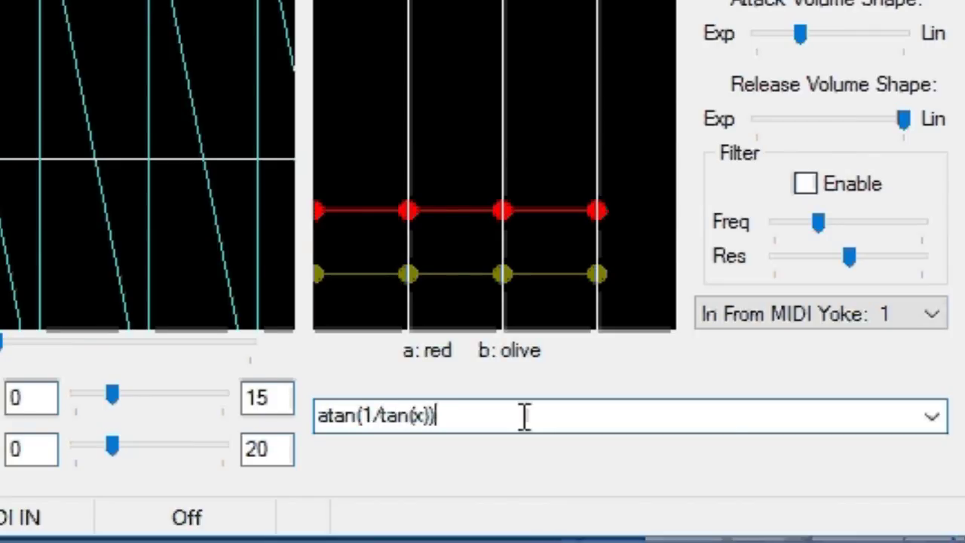
type("*0.")
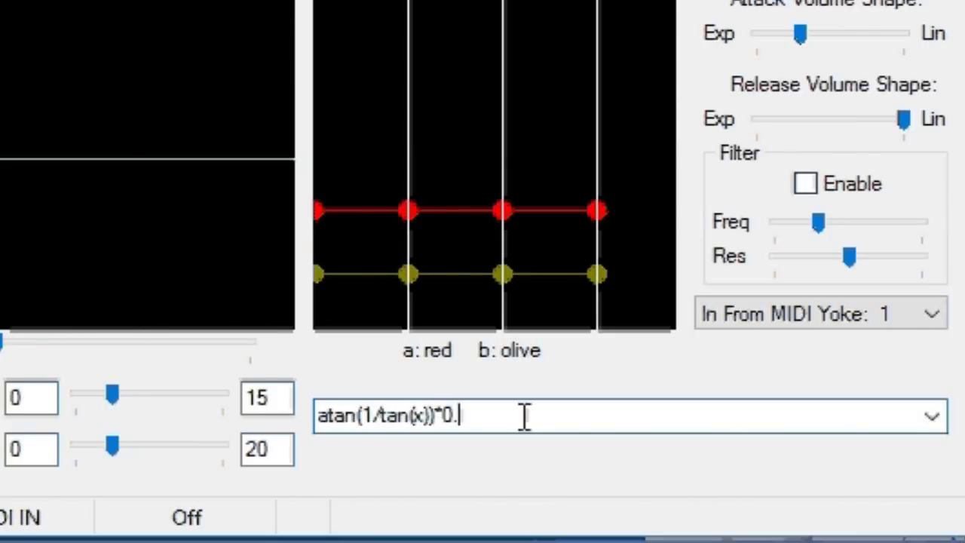
type("63")
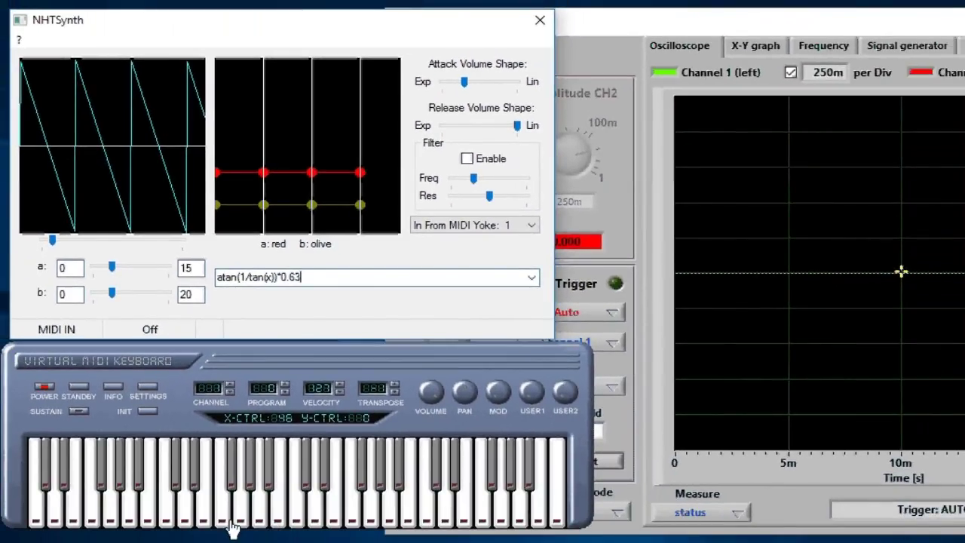
left_click(231, 522)
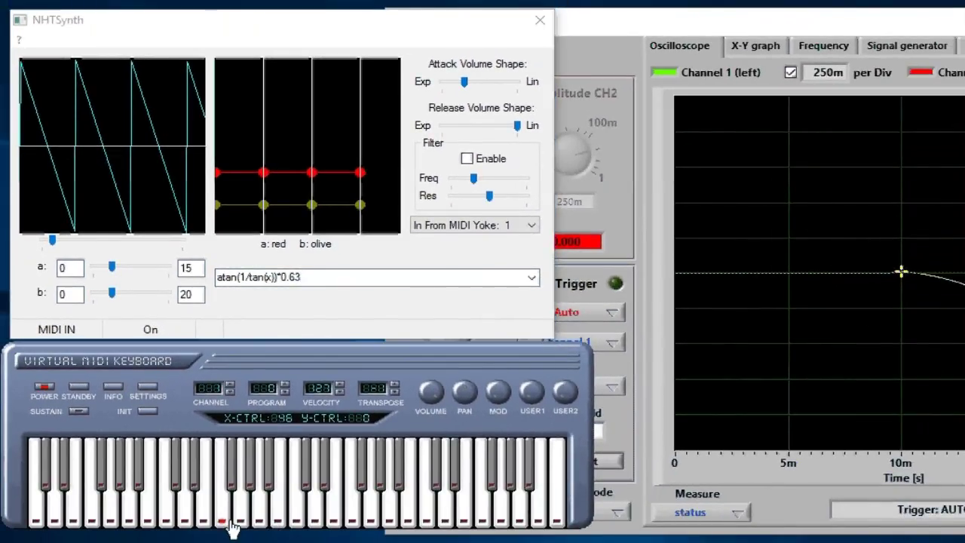
left_click(262, 522)
left_click(172, 520)
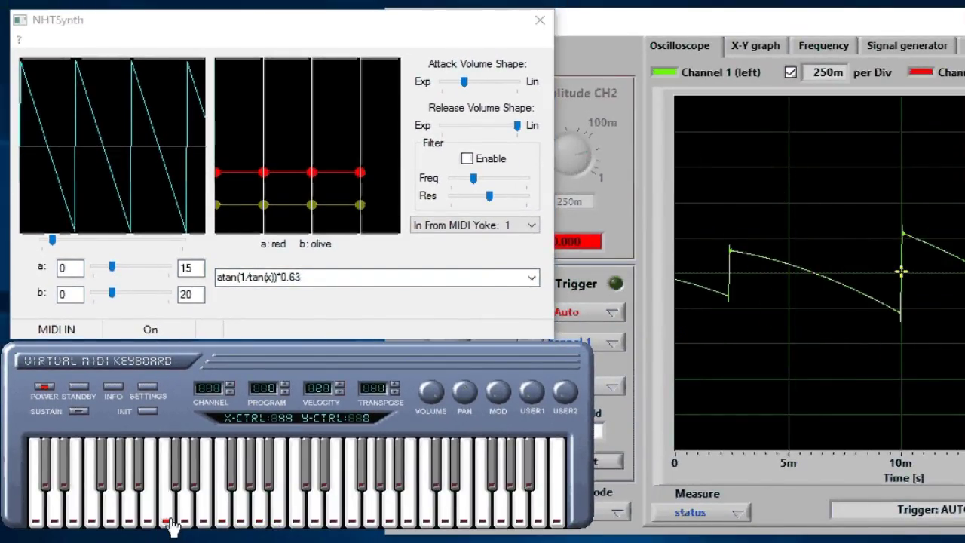
left_click(99, 521)
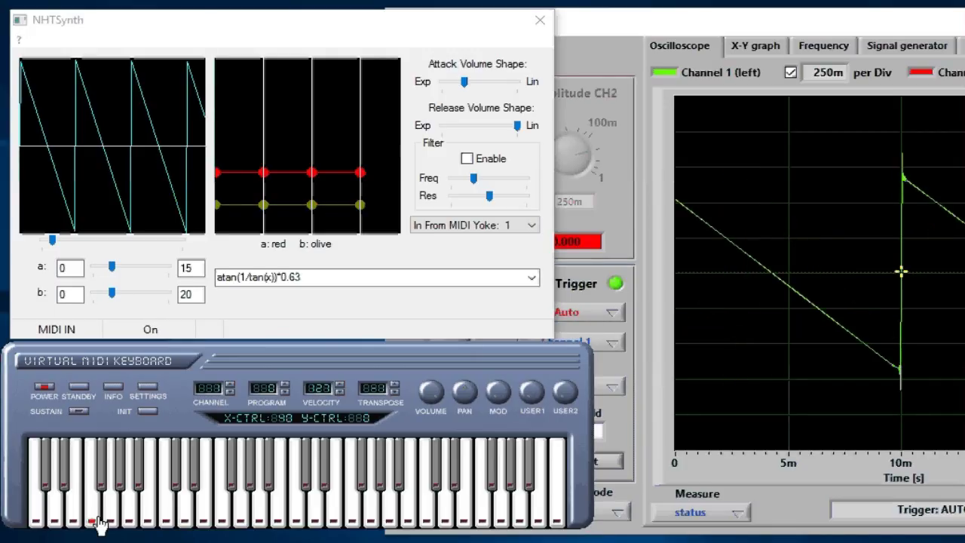
left_click(71, 522)
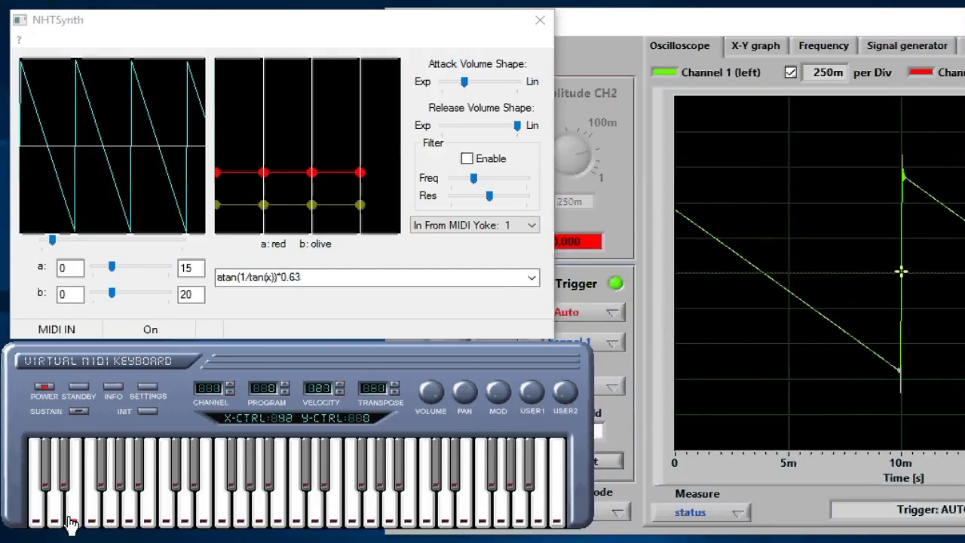
left_click(243, 521)
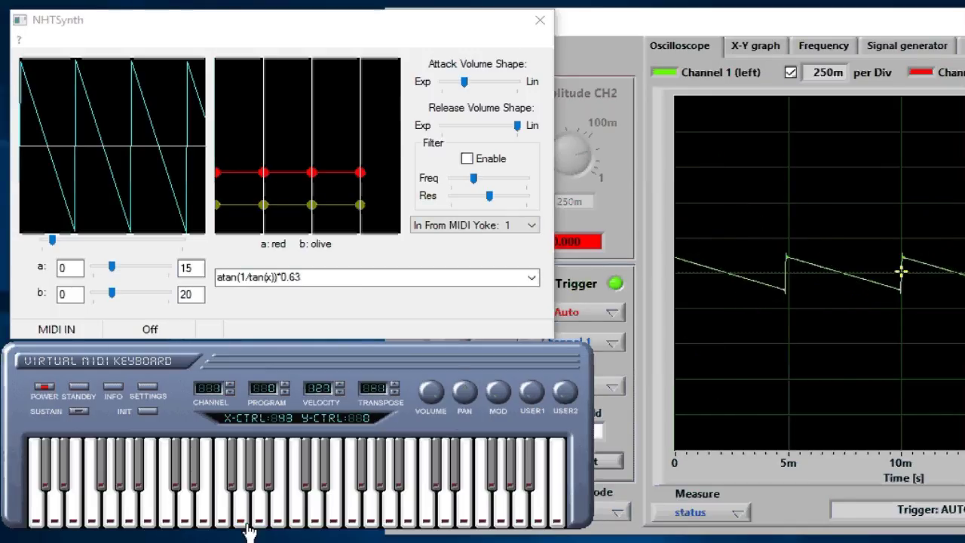
Pick the sin(a*acos(tanh(b*sin(x)))) preset from the formula list, giving a 0.2 and b 0.5
left_click(532, 278)
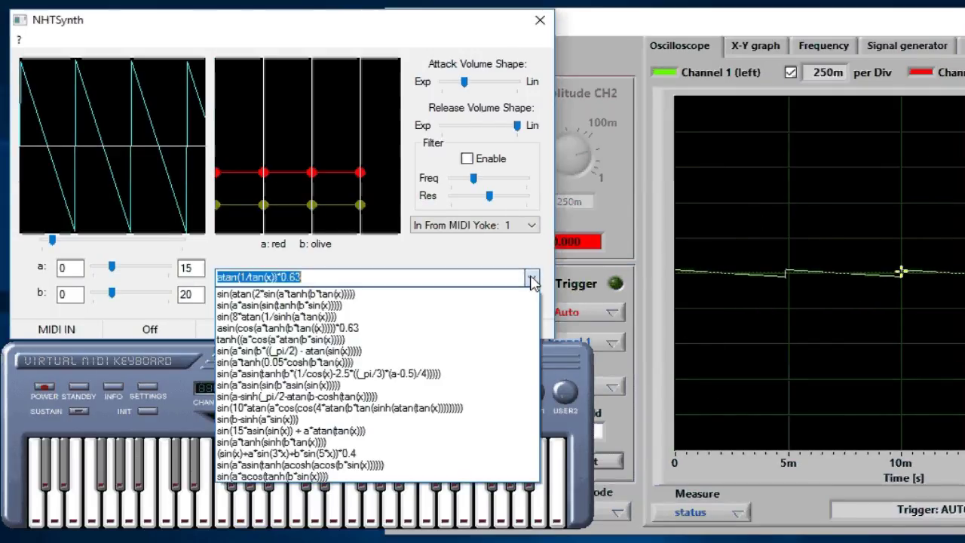
left_click(271, 477)
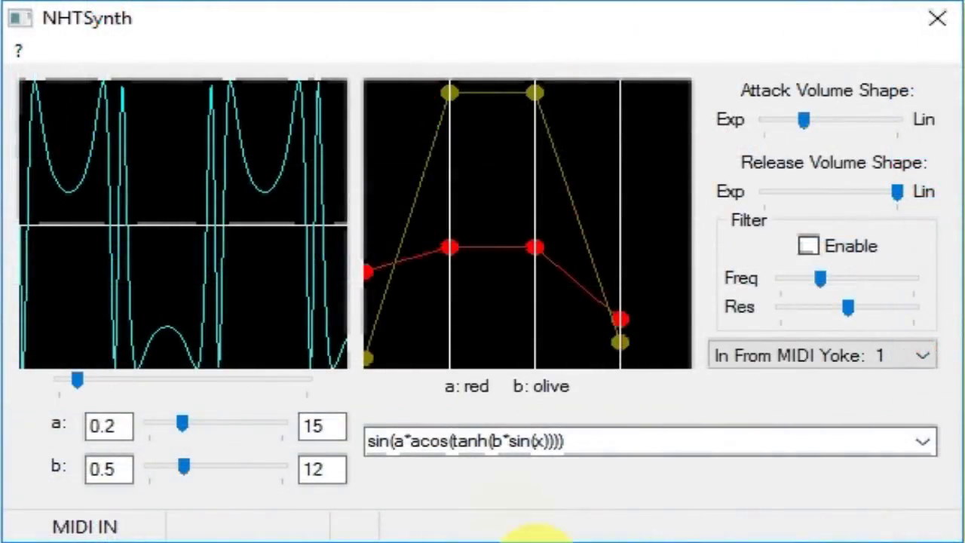
left_click(224, 255)
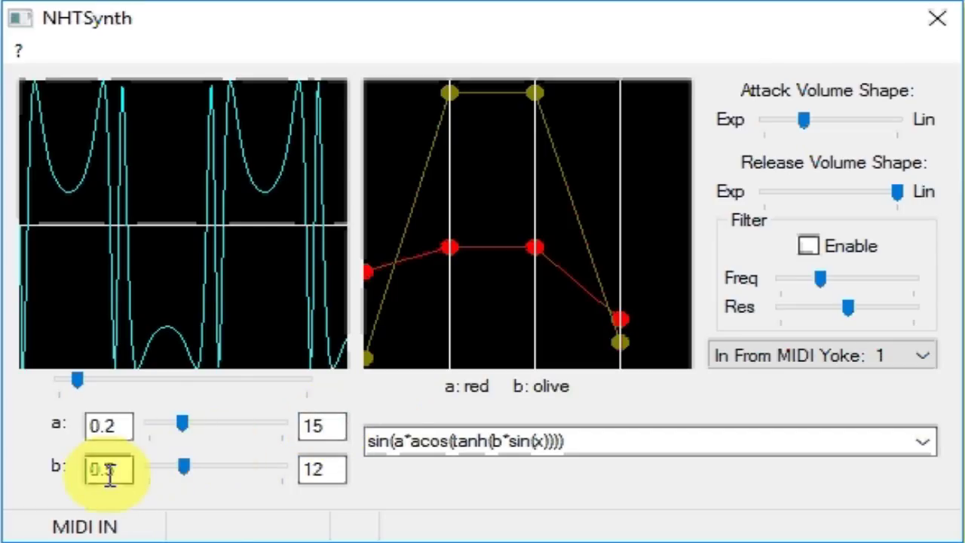
double_click(324, 465)
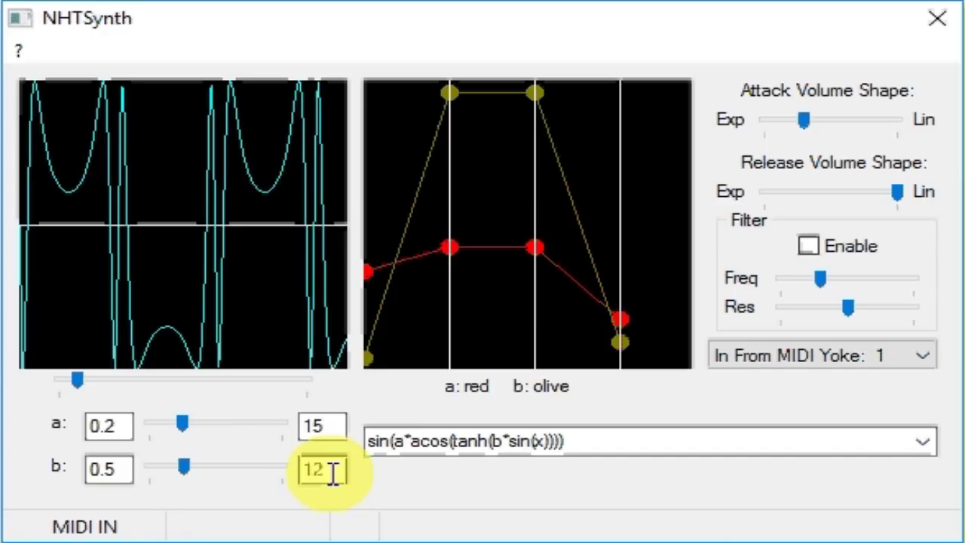
Lower a and b slightly and adjust the preview slider to show more waveform cycles
left_click(185, 423)
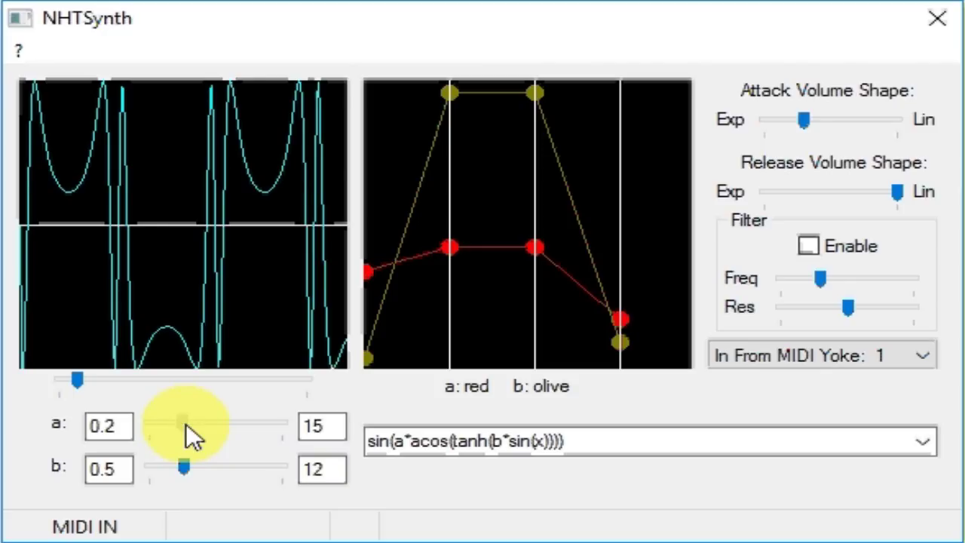
mouse_move(187, 424)
left_mouse_down()
mouse_move(198, 423)
mouse_move(169, 423)
left_mouse_up()
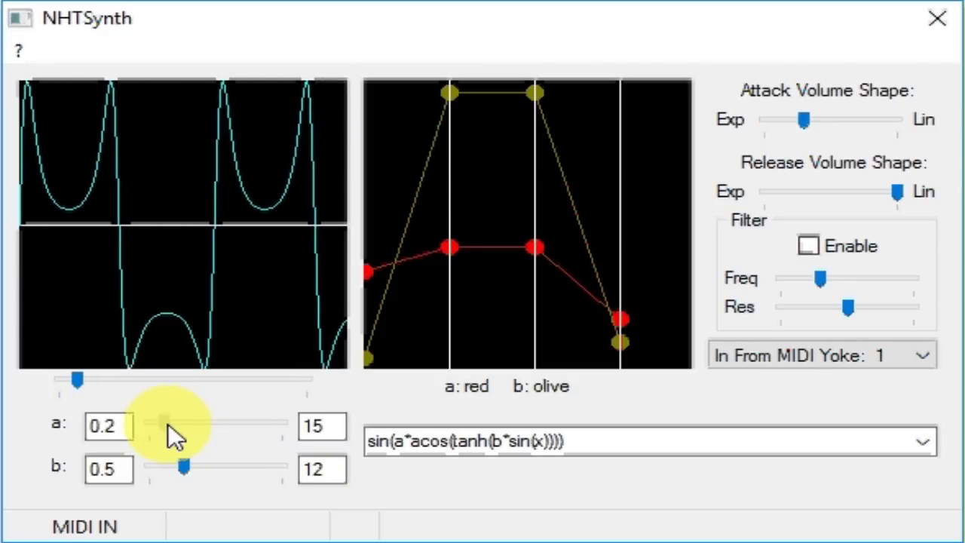
mouse_move(184, 468)
left_mouse_down()
mouse_move(161, 469)
mouse_move(224, 471)
mouse_move(178, 468)
left_mouse_up()
left_click_drag(77, 386, 66, 402)
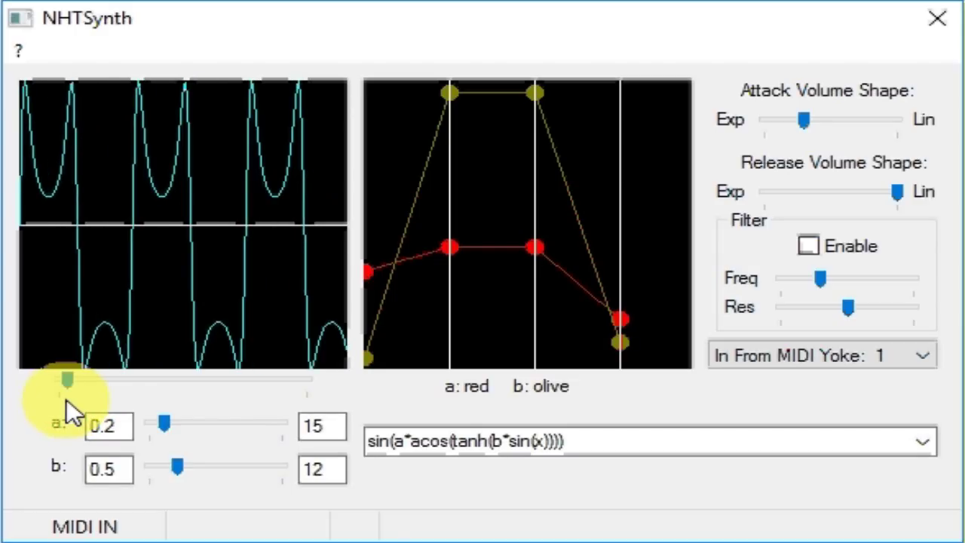
left_click_drag(66, 402, 69, 401)
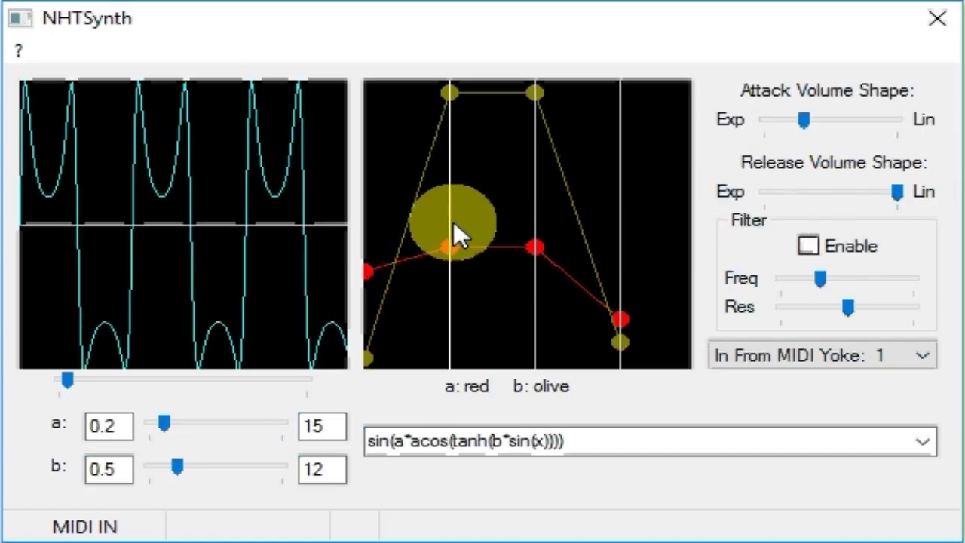
Drag the first envelope breakpoint earlier and the third breakpoint later
left_click_drag(449, 222, 407, 222)
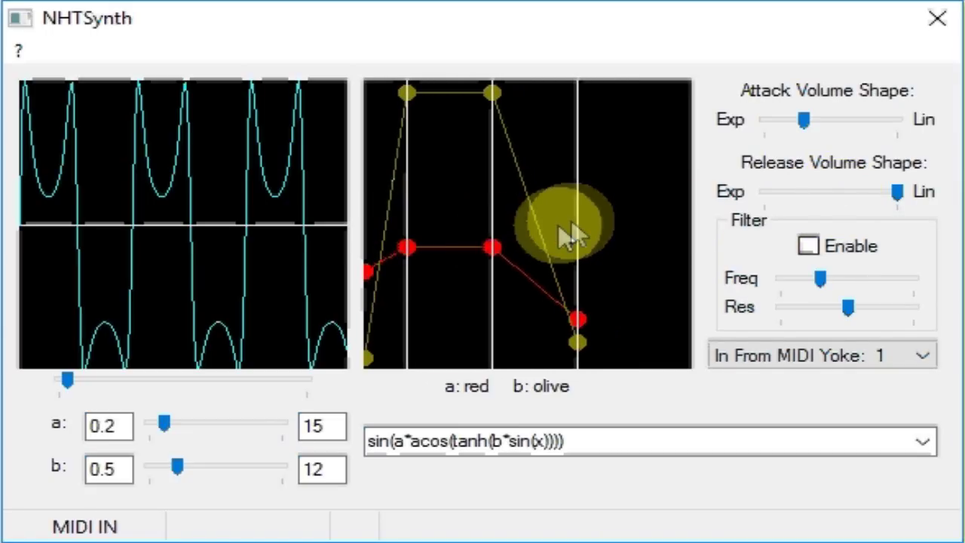
left_click_drag(580, 220, 556, 230)
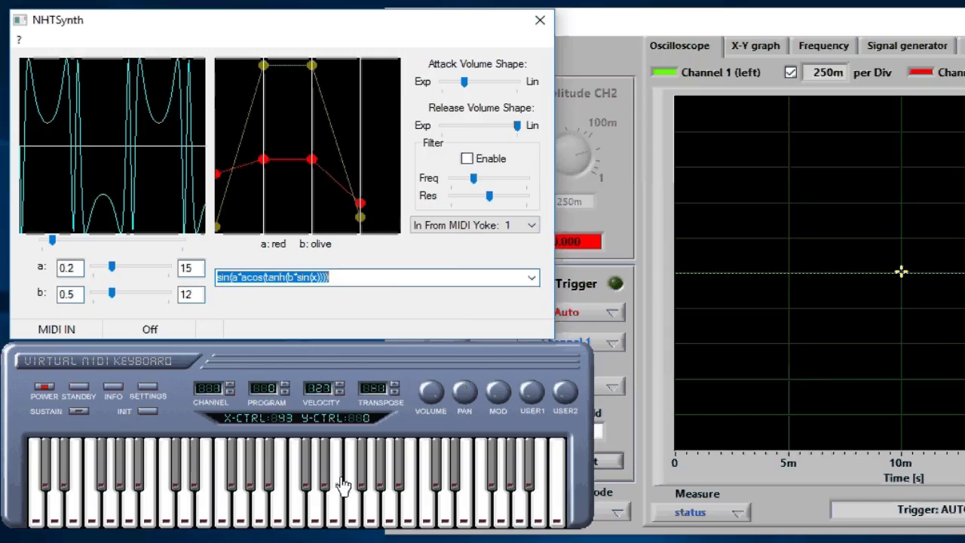
Play seven notes across the keyboard on the reshaped preset expression
left_click(359, 522)
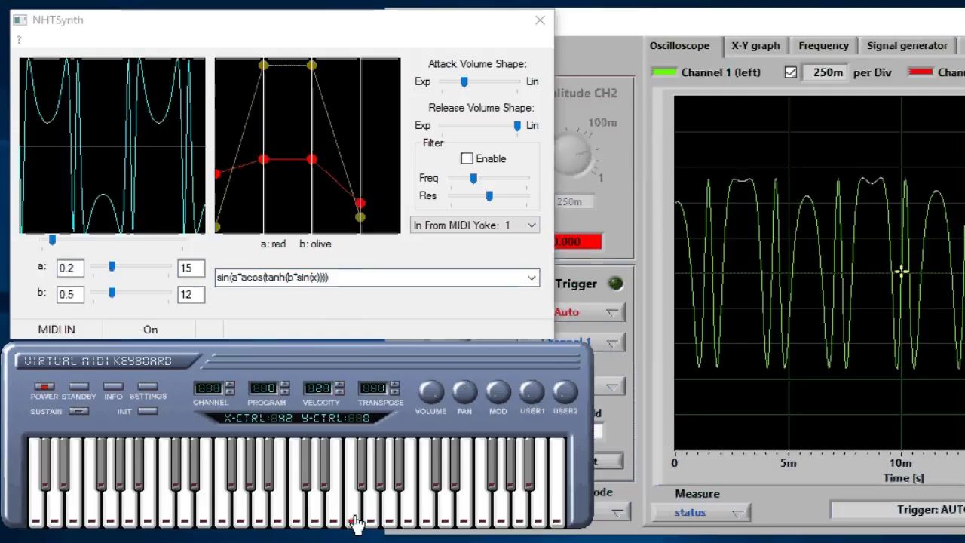
left_click(390, 526)
left_click(262, 526)
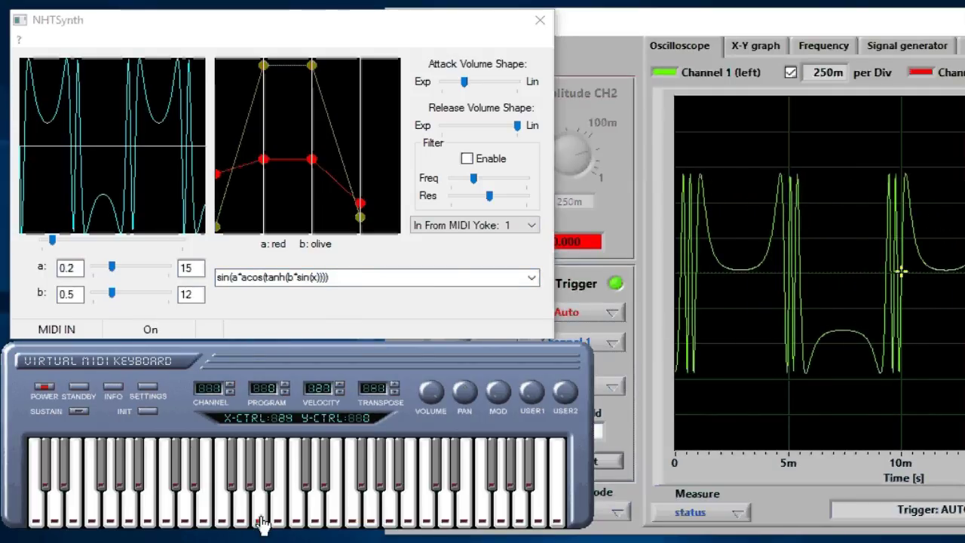
left_click(297, 523)
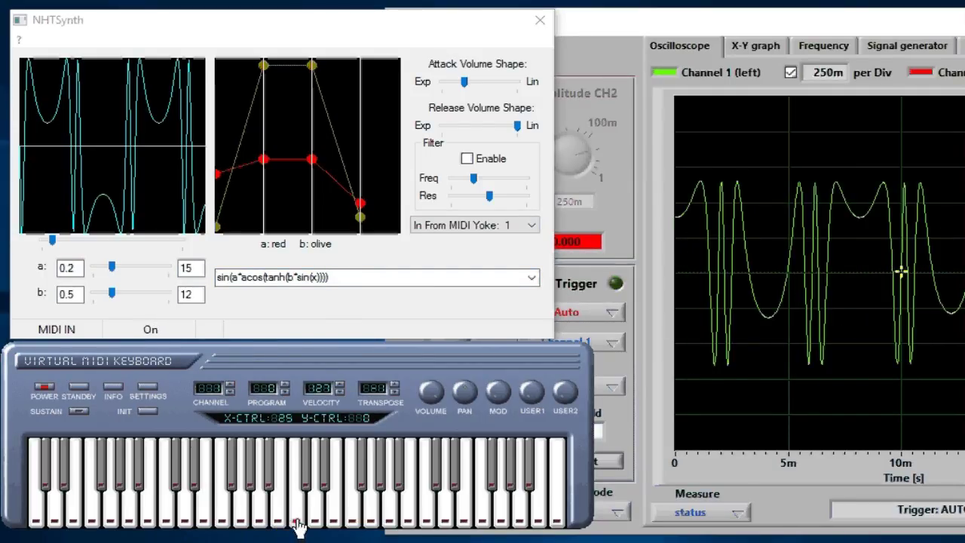
left_click(317, 524)
left_click(220, 528)
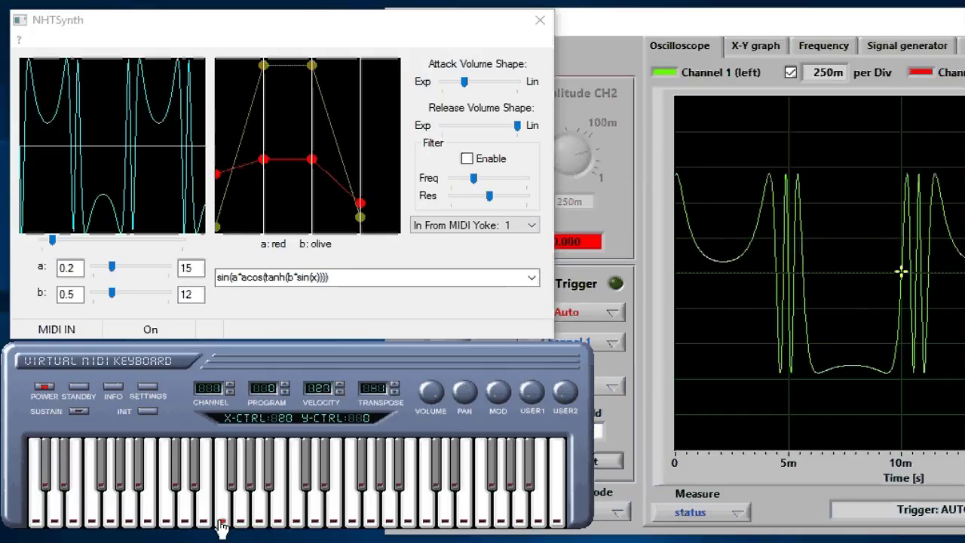
left_click(134, 521)
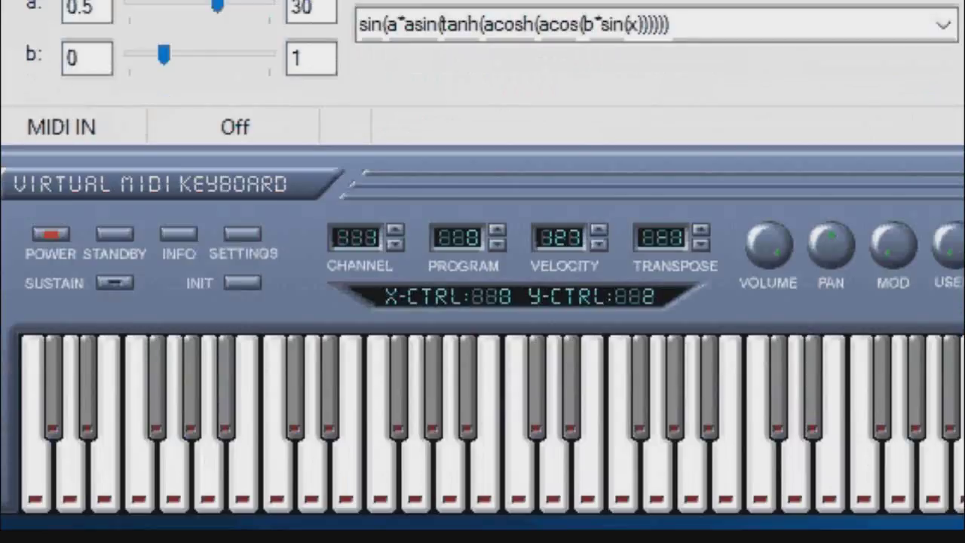
Play a rising then descending run of notes on the asin/acosh expression
left_click(175, 479)
left_click(248, 491)
left_click(295, 508)
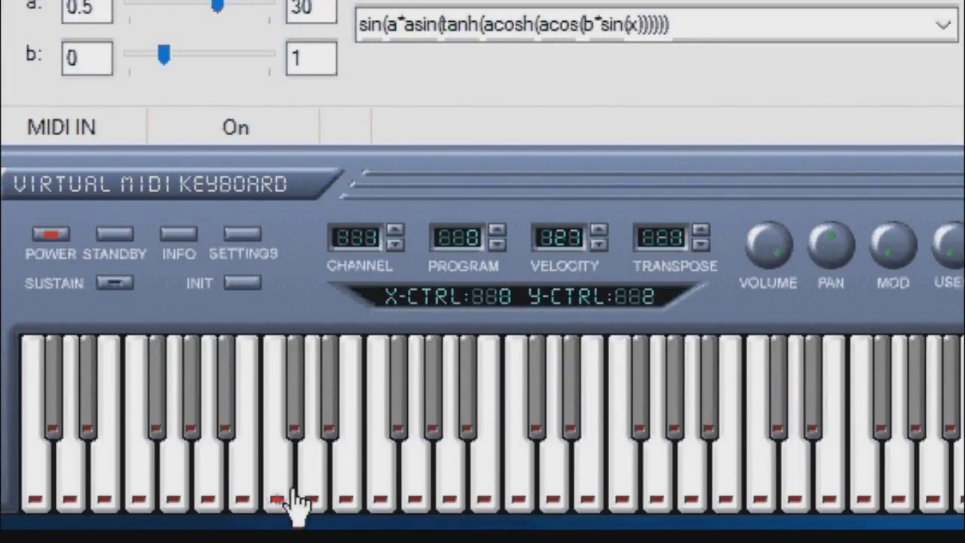
left_click(340, 511)
left_click(122, 506)
left_click(101, 513)
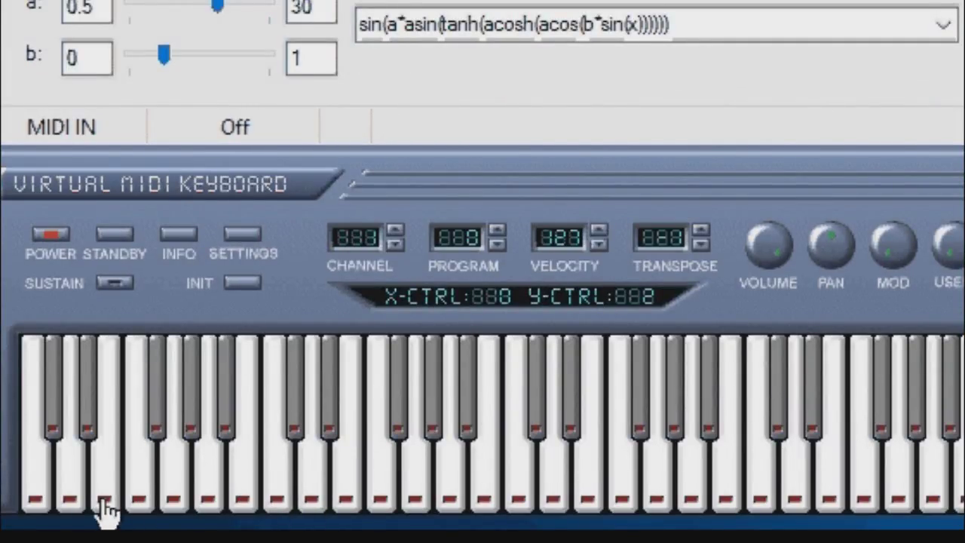
left_click(150, 511)
left_click(185, 513)
left_click(105, 511)
left_click(60, 510)
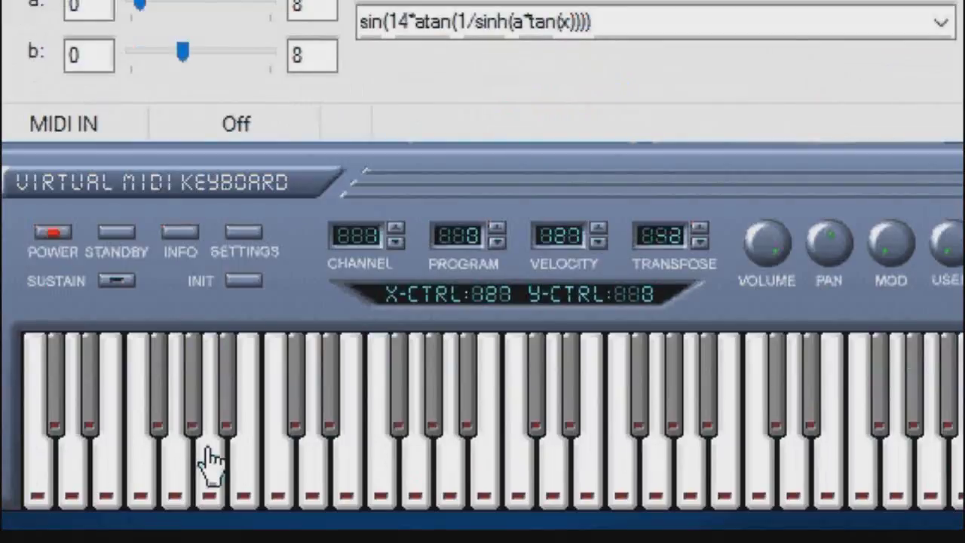
Play a phrase of six notes on the atan/sinh expression
left_click(210, 458)
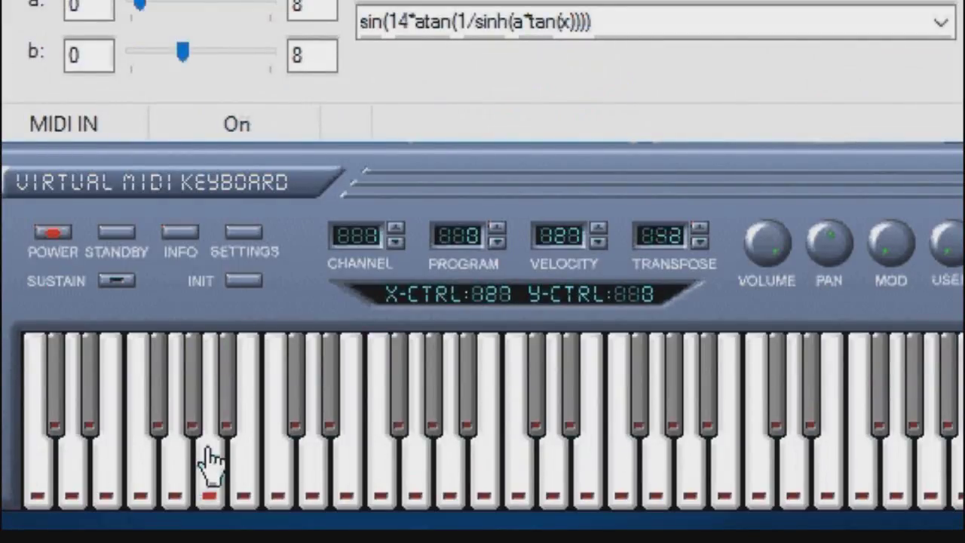
left_click(251, 463)
left_click(284, 465)
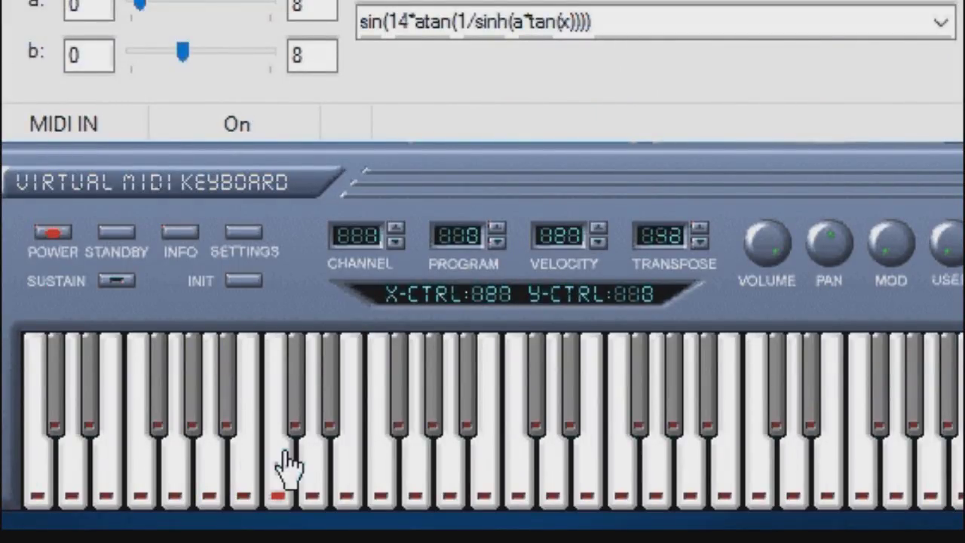
left_click(351, 472)
left_click(370, 473)
left_click(415, 473)
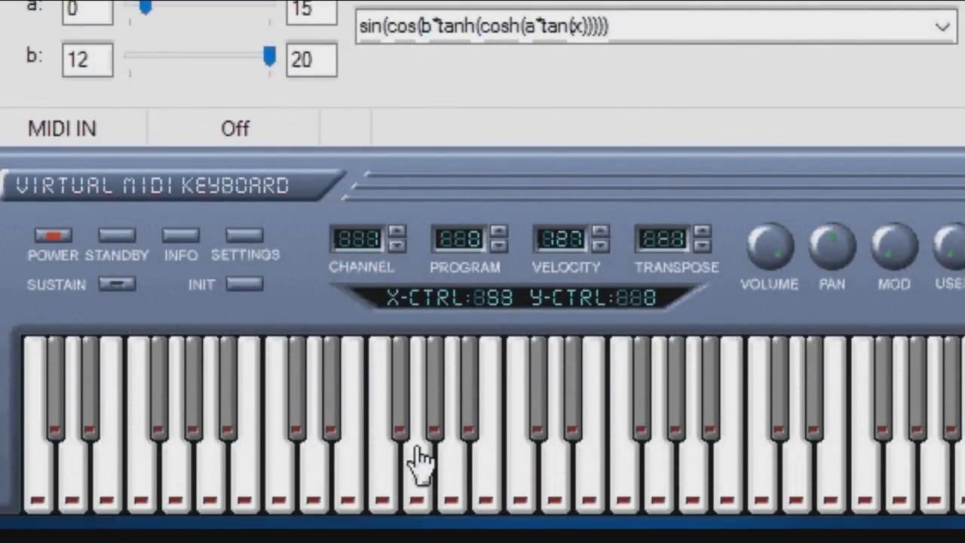
Play five notes on the cosh/tan expression
left_click(417, 450)
left_click(556, 469)
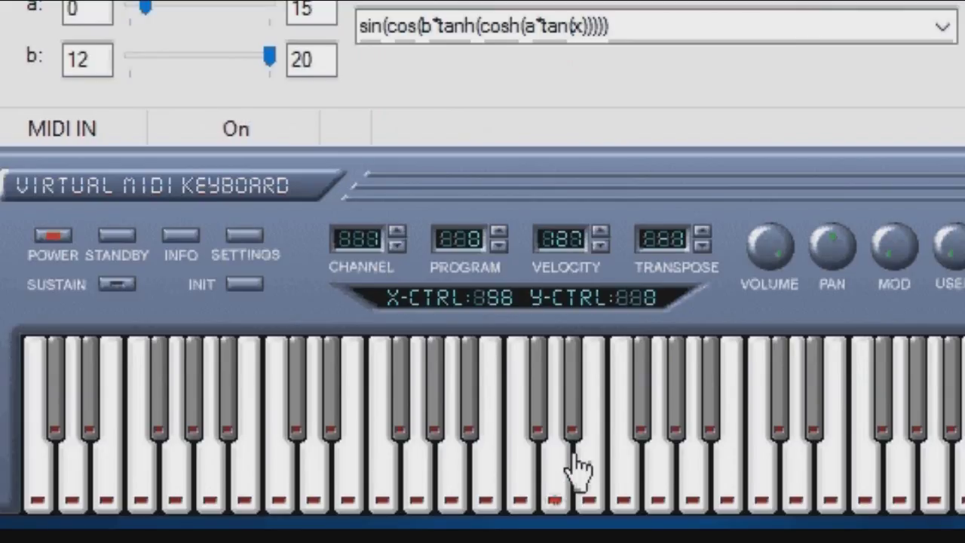
left_click(487, 470)
left_click(517, 470)
left_click(386, 467)
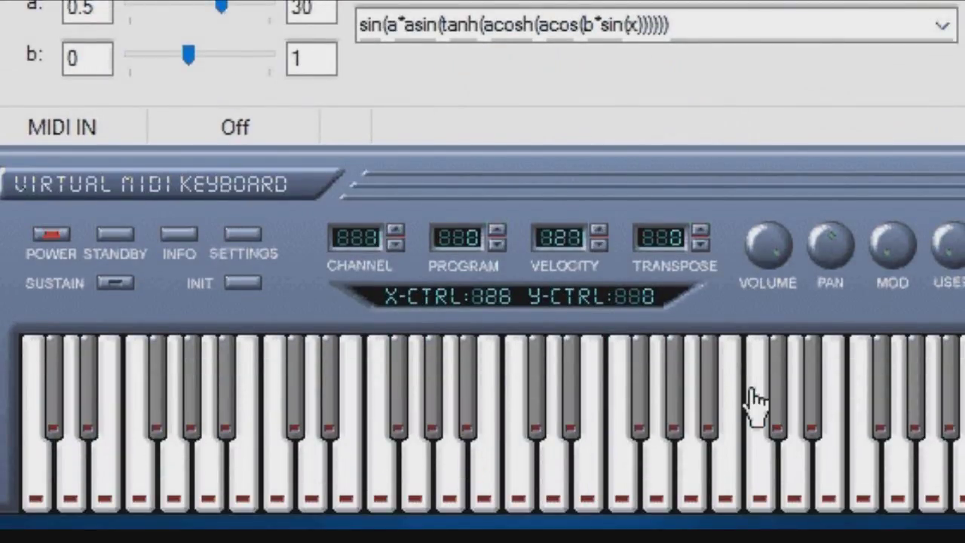
Play a few notes, including sharps, on the asin/acosh and asin/sin expressions
left_click(773, 411)
left_click(584, 417)
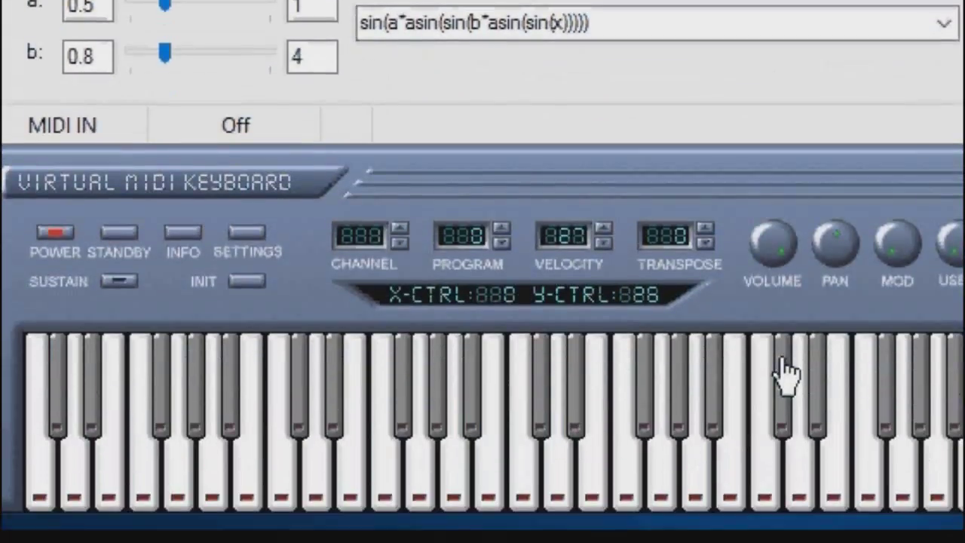
left_click(786, 377)
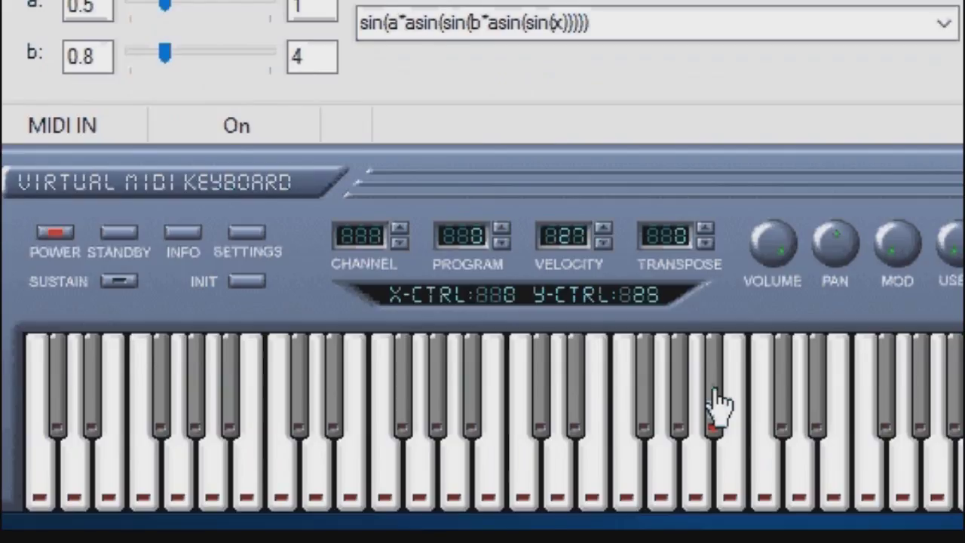
left_click(821, 397)
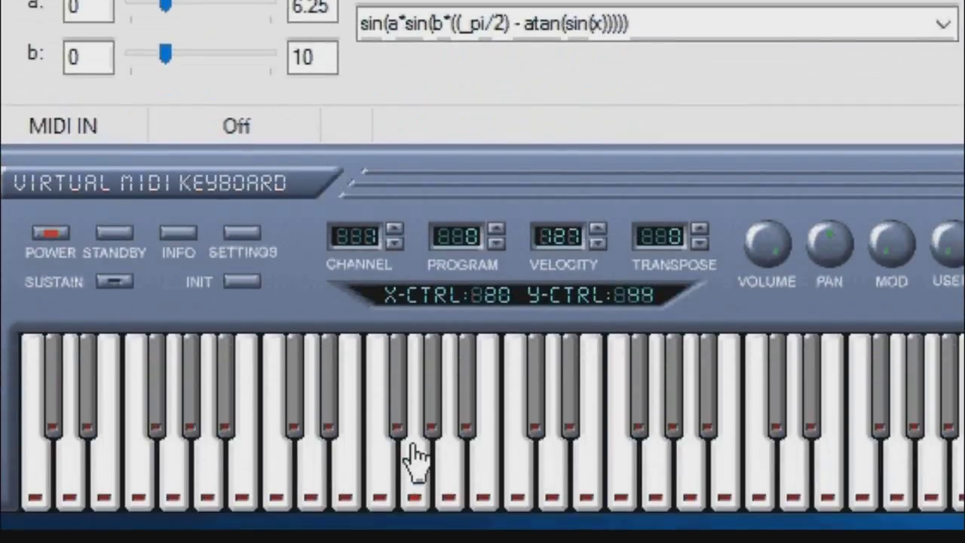
Play a descending phrase on the atan(sin(x)) expression
left_click(414, 456)
left_click(591, 478)
left_click(560, 478)
left_click(521, 478)
left_click(483, 469)
left_click(452, 475)
left_click(409, 470)
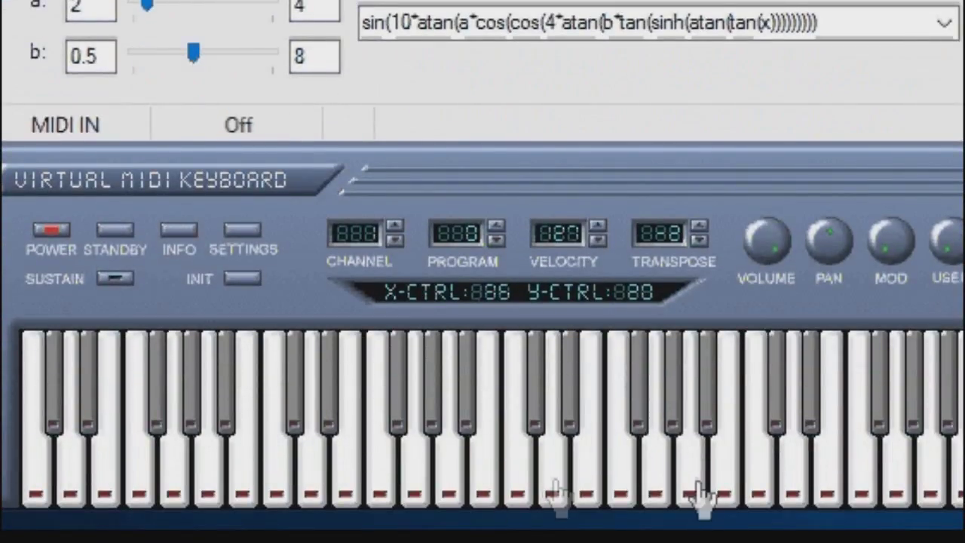
Play a hopping phrase of notes on the sin(10*atan…) expression
left_click(701, 494)
left_click(653, 491)
left_click(651, 498)
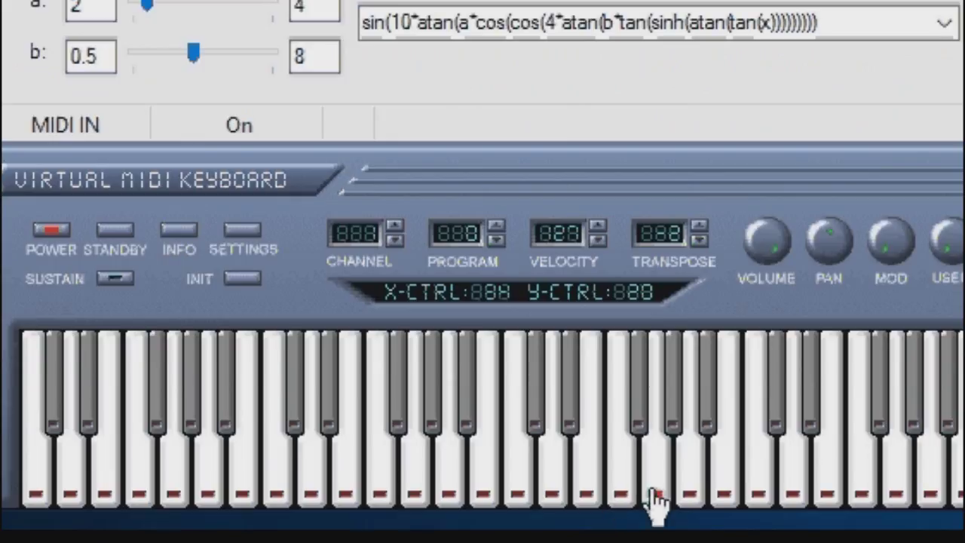
left_click(762, 501)
left_click(657, 497)
left_click(411, 494)
left_click(487, 497)
left_click(331, 494)
left_click(445, 496)
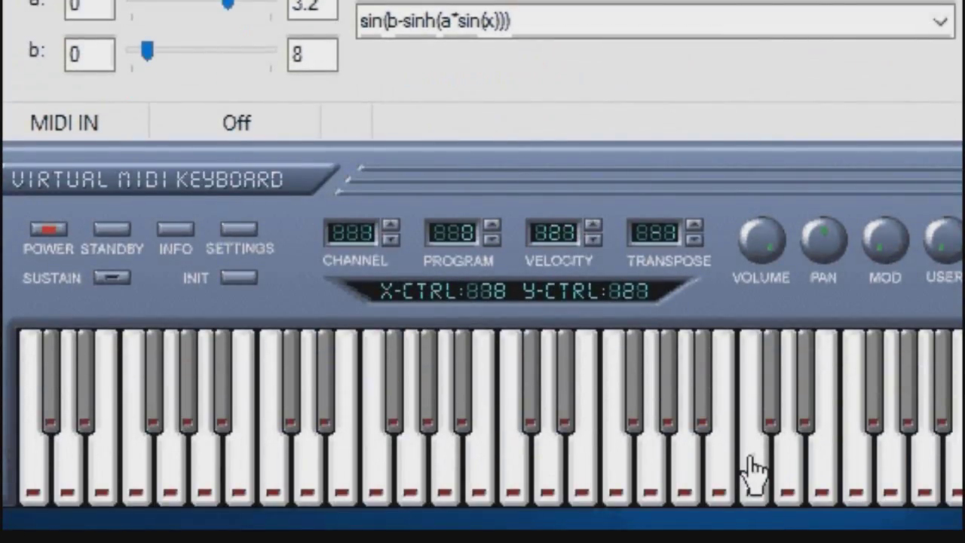
Play sharp notes and a downward glide on the sin(b-sinh(a*sin(x))) expression
left_click(754, 467)
left_click(772, 403)
left_click(879, 409)
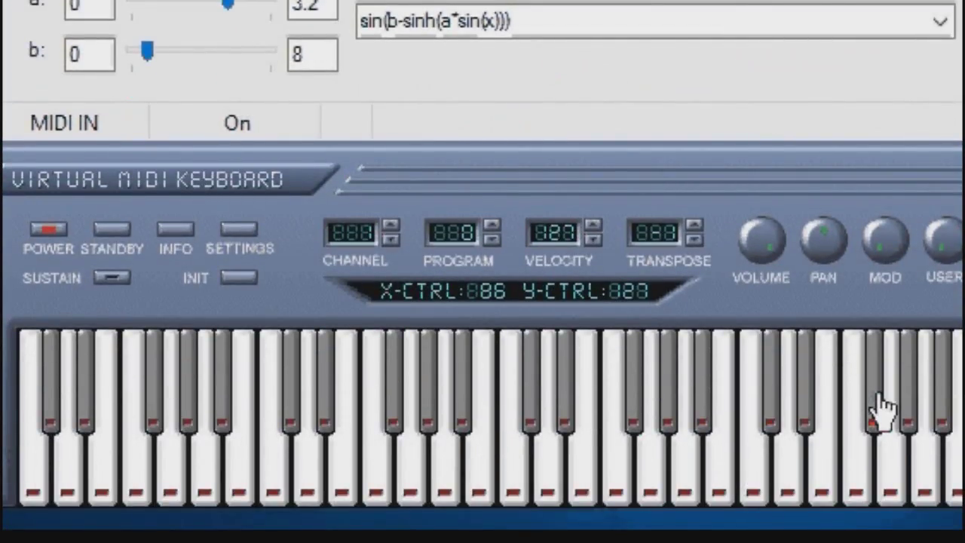
left_click_drag(811, 415, 709, 414)
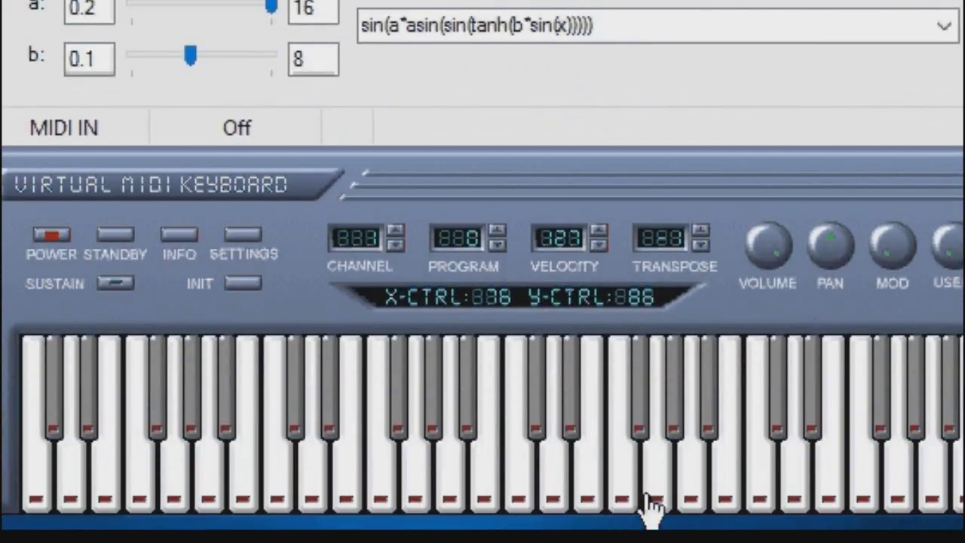
Play high notes then a descending run on the sin(a*asin(sin(tanh(b*sin(x))))) expression
left_click(857, 502)
left_click(851, 501)
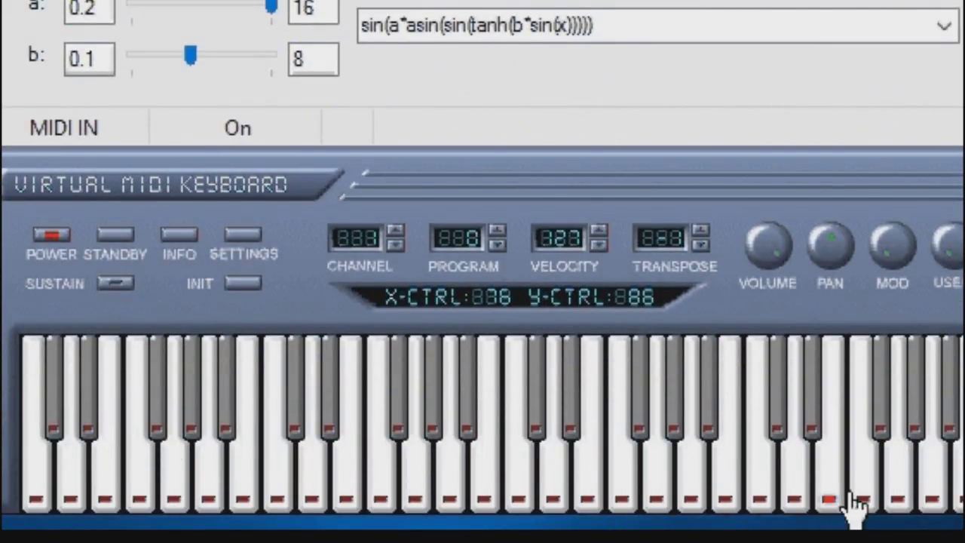
left_click(676, 500)
left_click(532, 509)
left_click(457, 509)
left_click(554, 509)
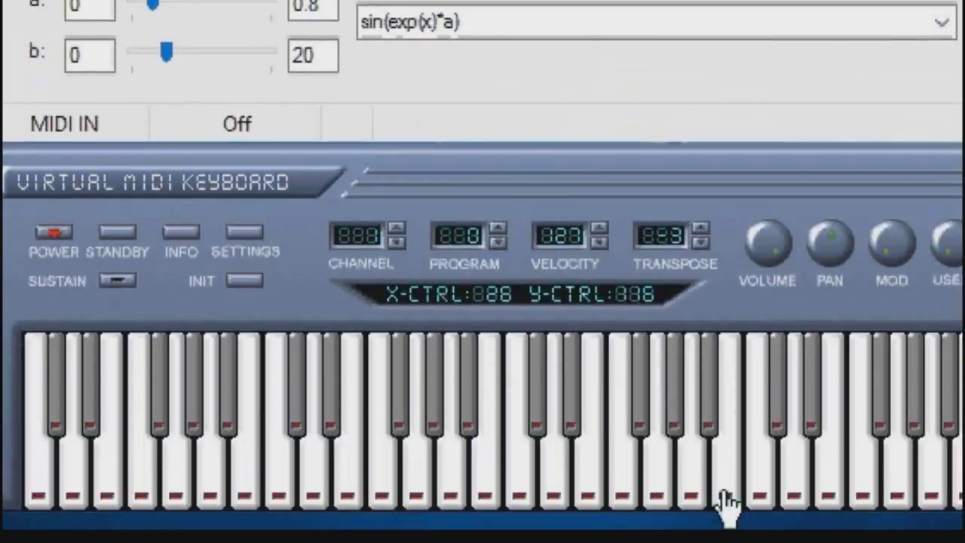
Play a descending run of notes on the sin(exp(x)*a) expression
left_click(829, 504)
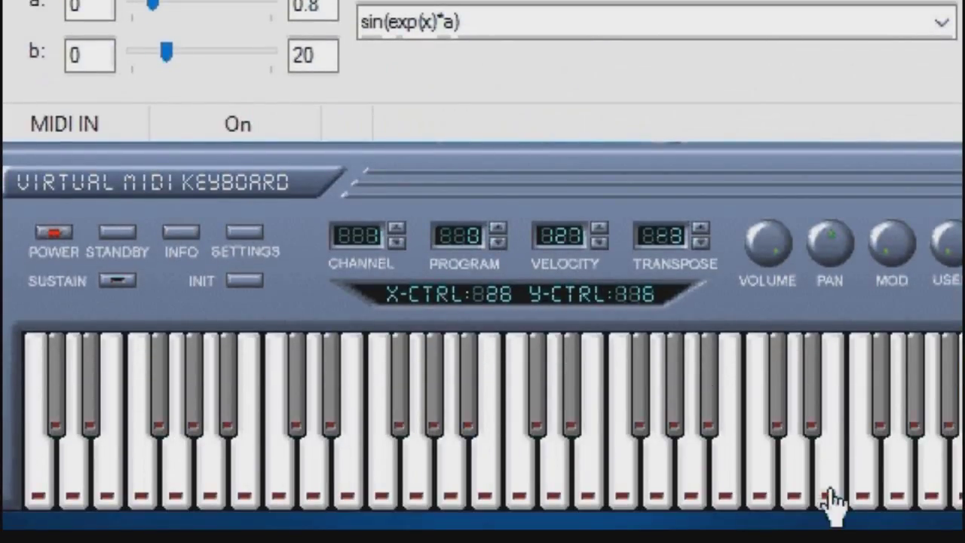
left_click(729, 502)
left_click(658, 501)
left_click(692, 502)
left_click(664, 505)
left_click(564, 501)
left_click(237, 502)
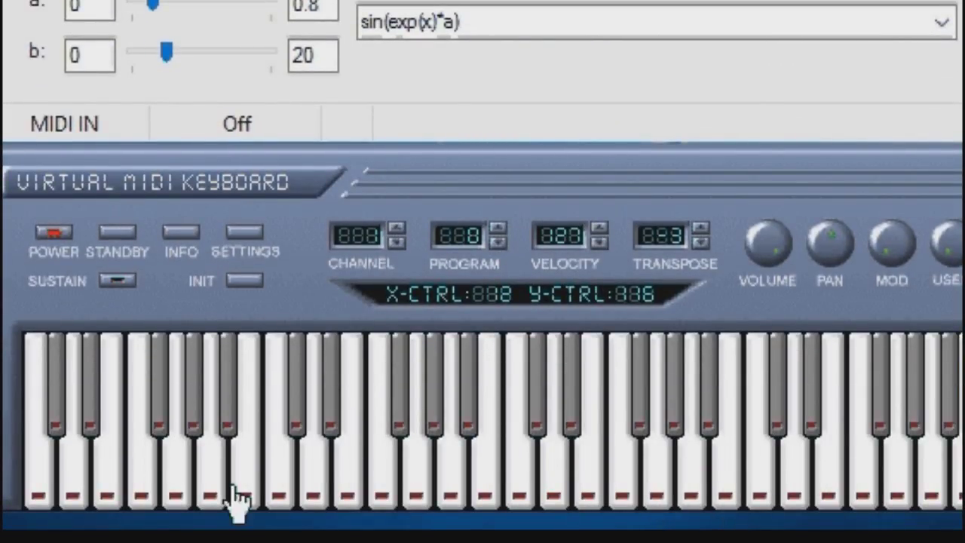
left_click(154, 498)
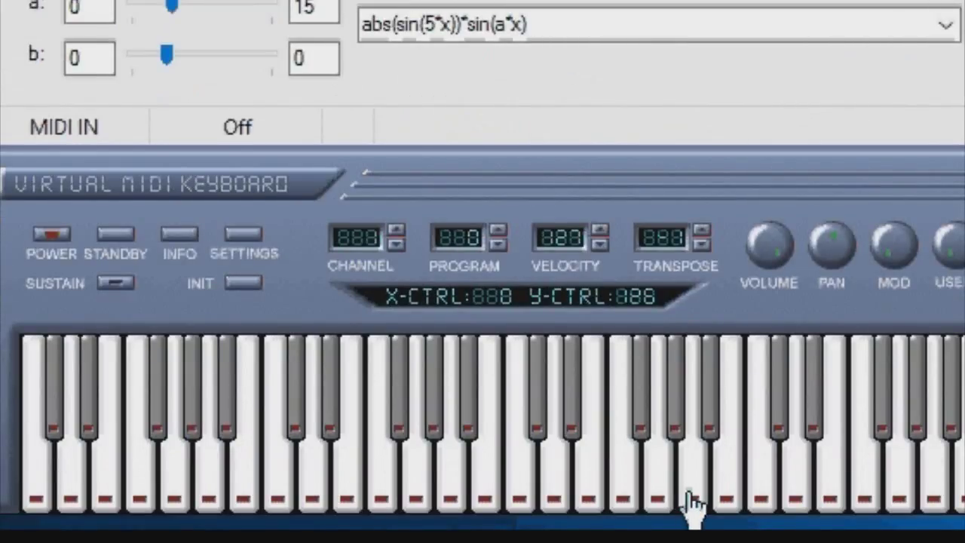
Play five unfiltered notes on the abs(sin(5*x))*sin(a*x) expression
left_click(739, 511)
left_click(592, 504)
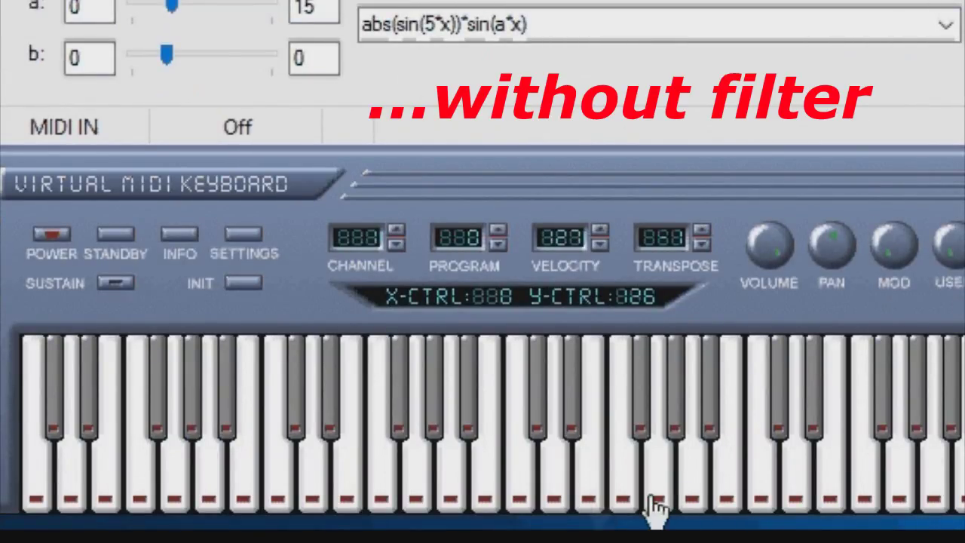
left_click(625, 508)
left_click(704, 512)
left_click(566, 504)
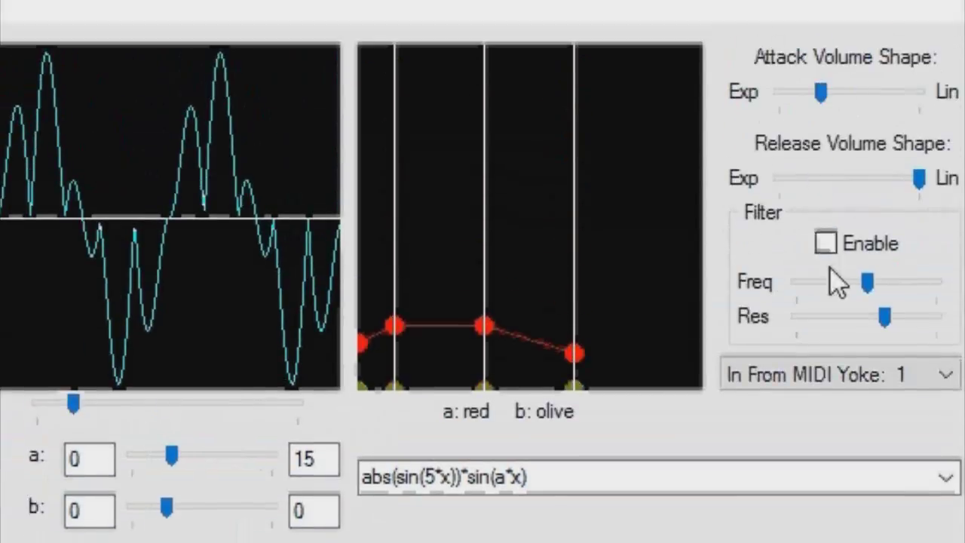
Enable the low-pass filter and play several notes on abs(sin(5*x))*sin(a*x) for comparison
left_click(825, 242)
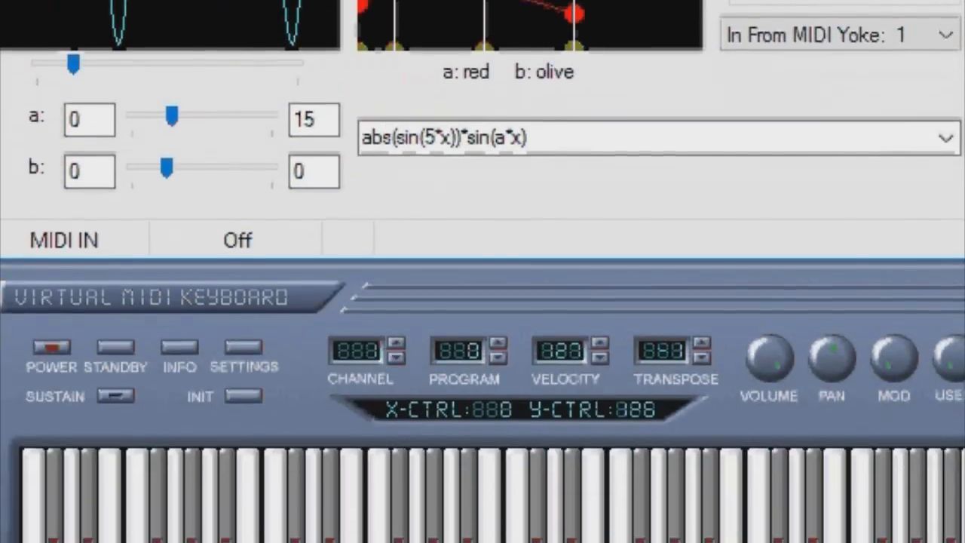
left_click(704, 508)
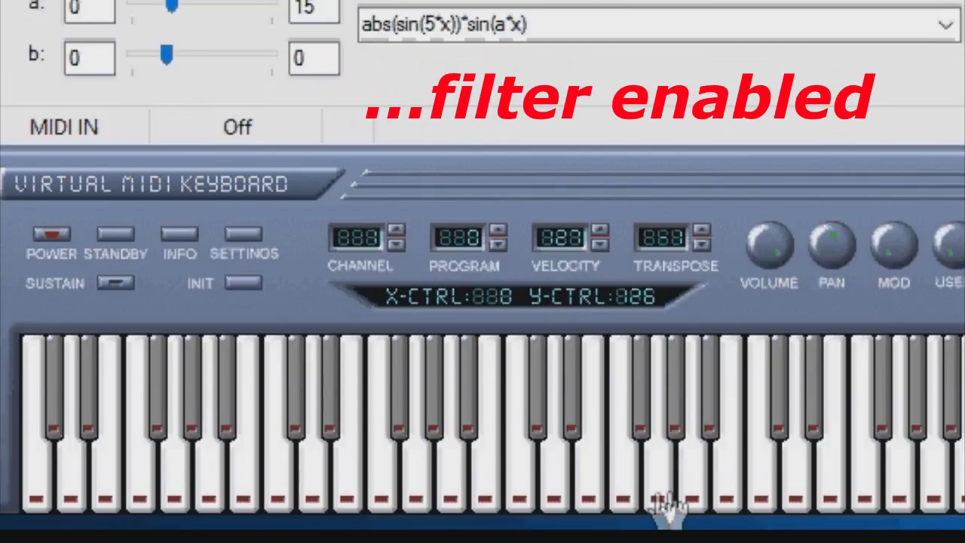
left_click(732, 511)
left_click(806, 509)
left_click(505, 505)
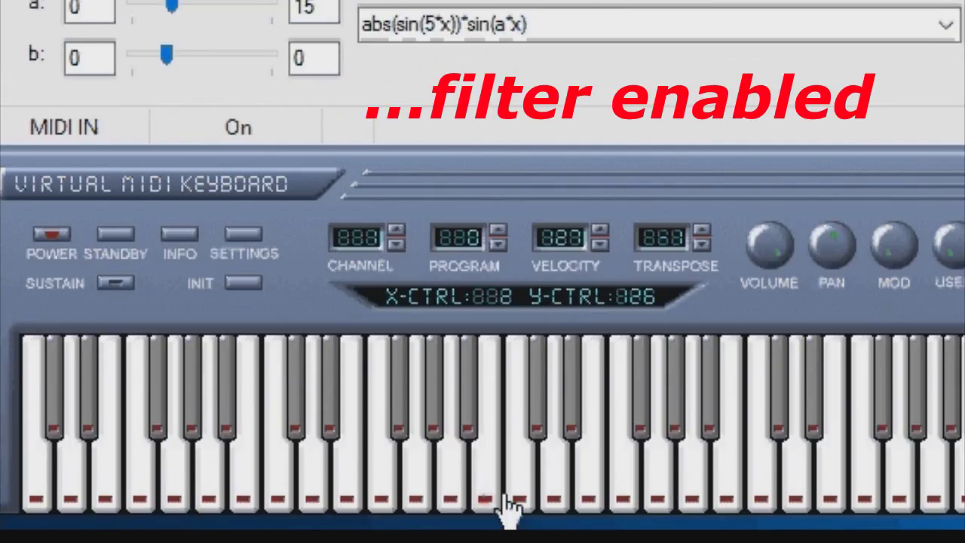
left_click(670, 511)
left_click(615, 509)
left_click(593, 510)
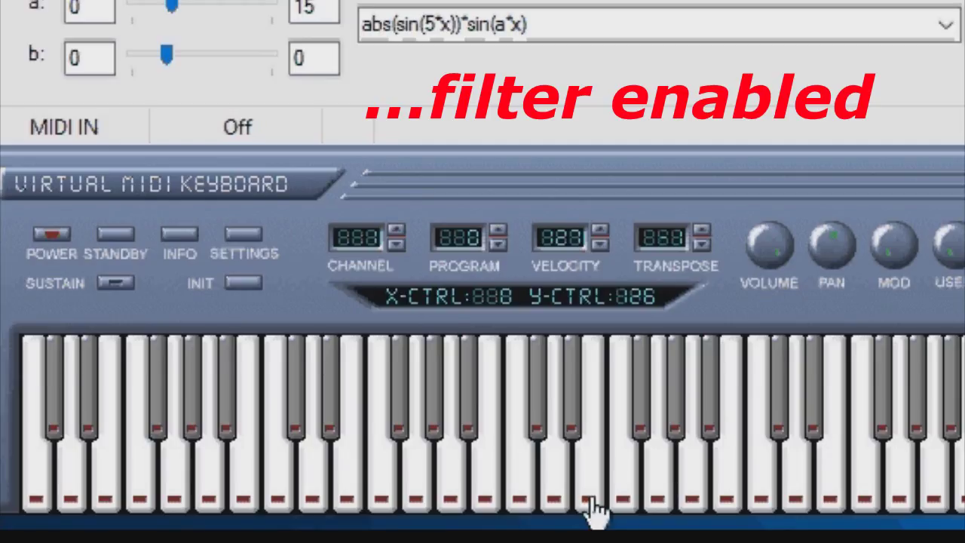